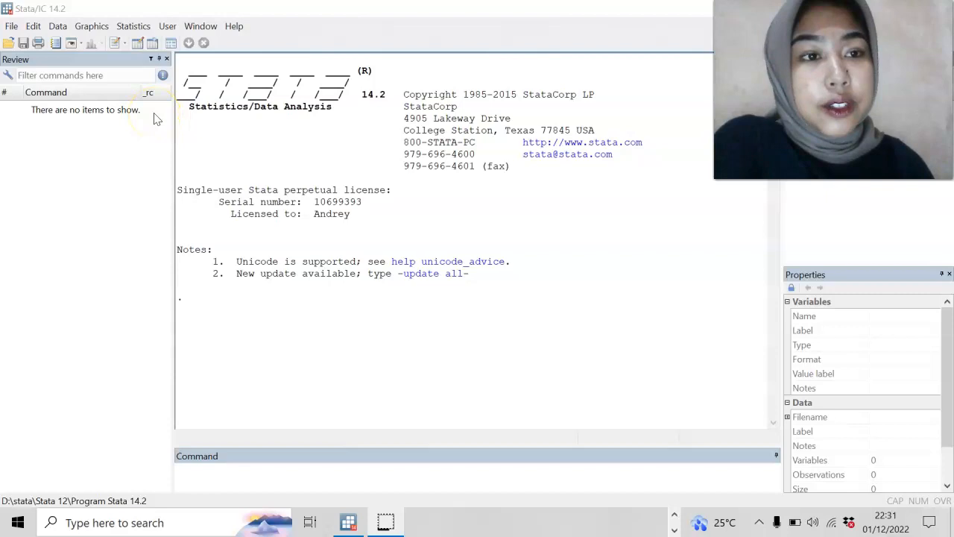
Open the Data Editor in edit mode, and copy cells B5:G34 from Sheet1 of the Excel workbook.
click(137, 44)
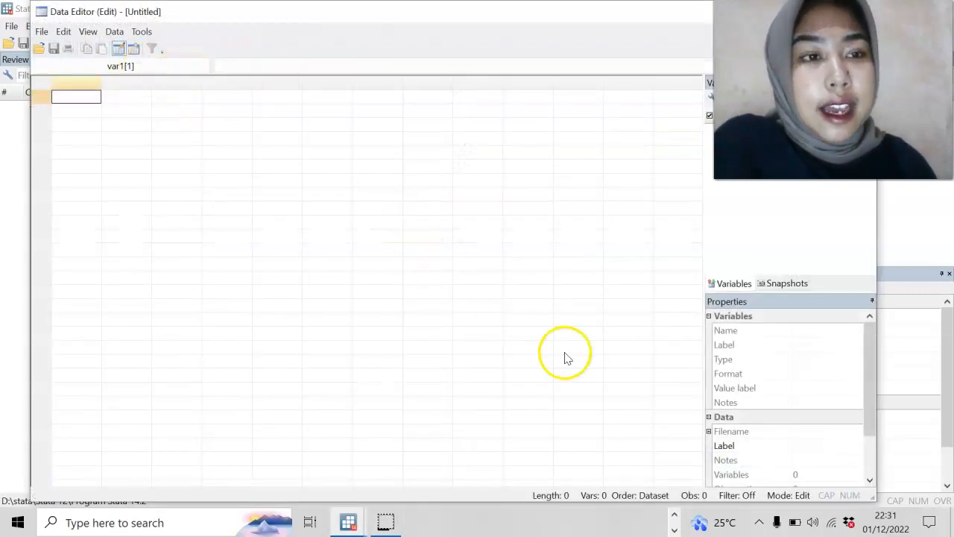
click(674, 514)
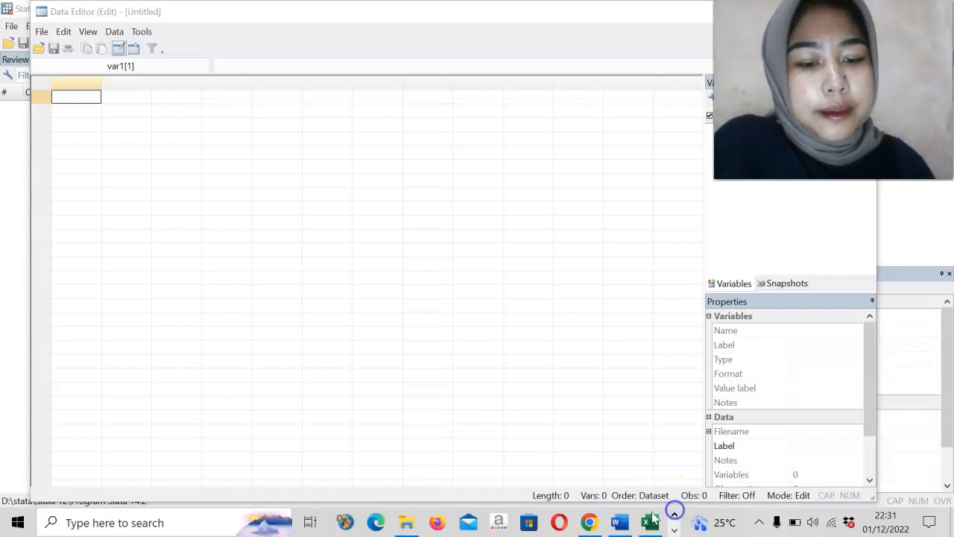
click(647, 524)
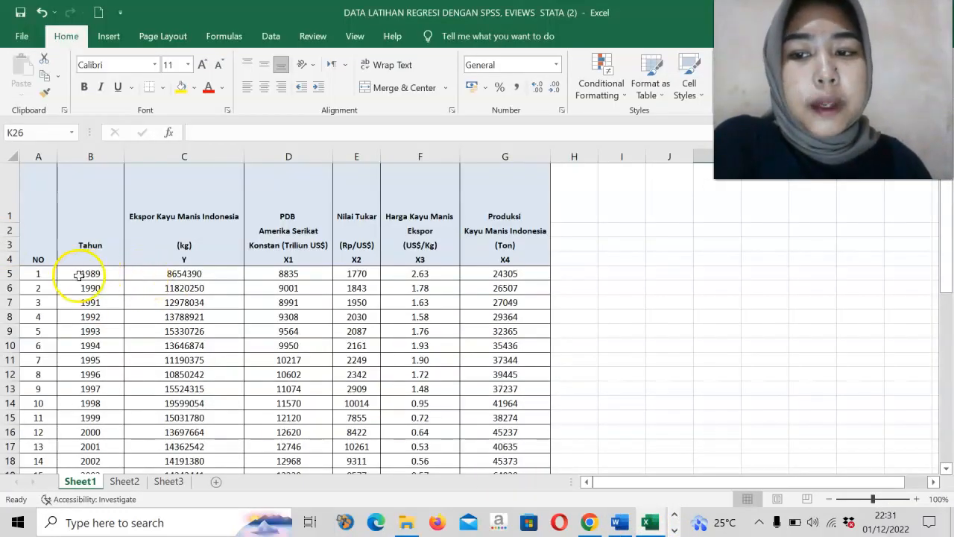
drag(78, 275, 502, 444)
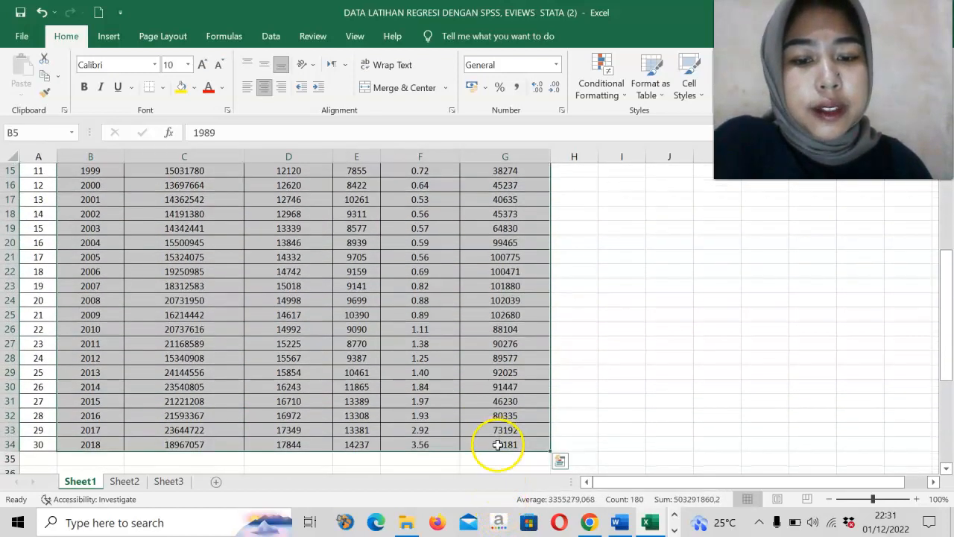
right_click(414, 343)
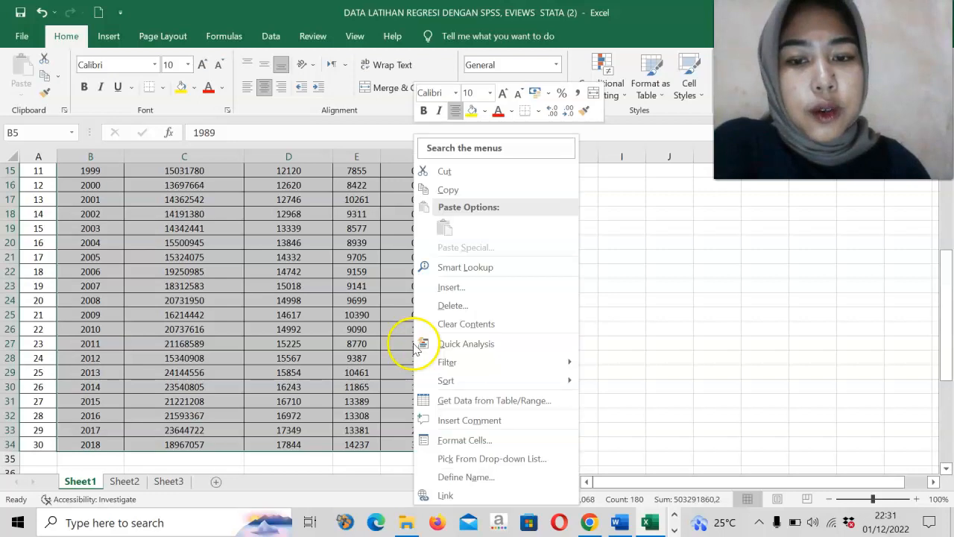
click(442, 187)
Switch back to Stata's Data Editor and paste the copied data starting at the first cell.
scroll(436, 196, up, 5)
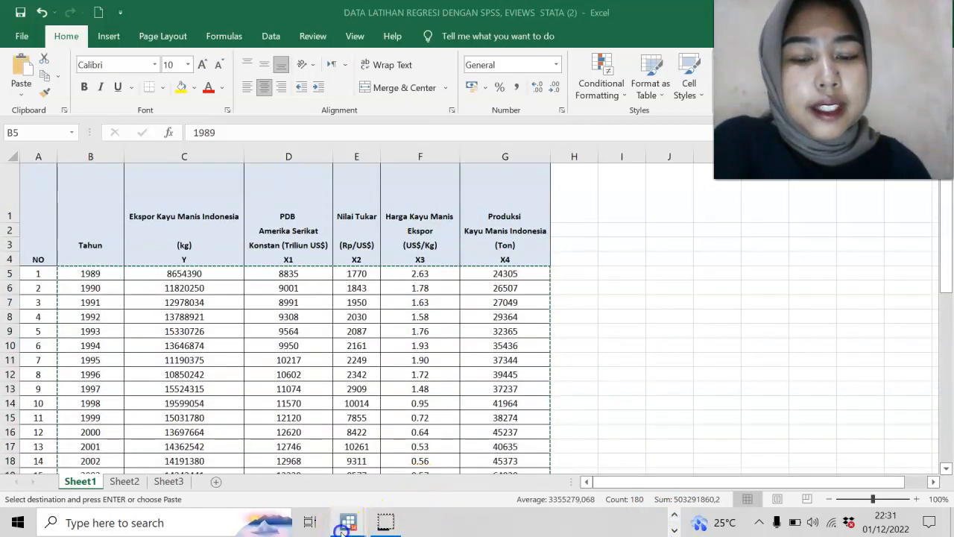
mouse_move(386, 522)
click(428, 467)
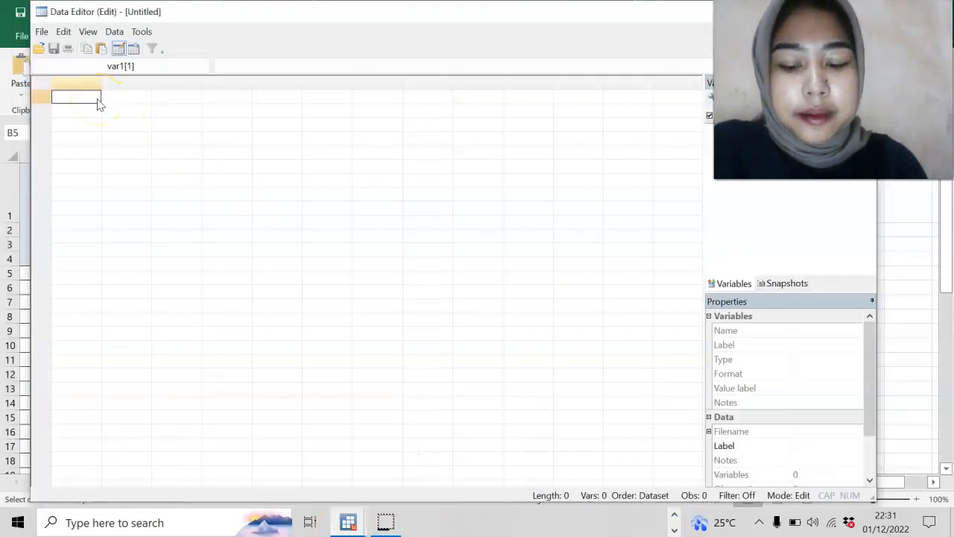
key(ctrl+v)
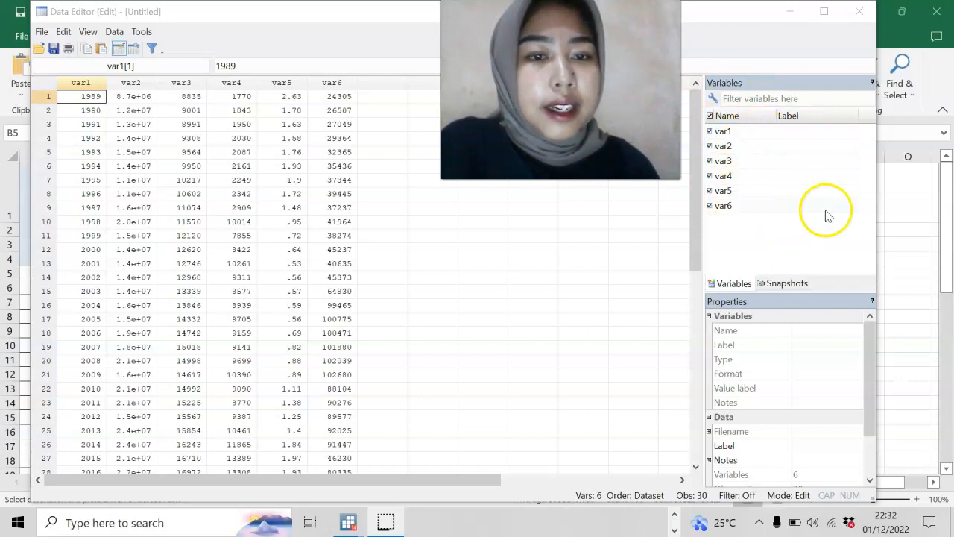
Rename the variable var1 as tahun and var2 as y.
click(752, 134)
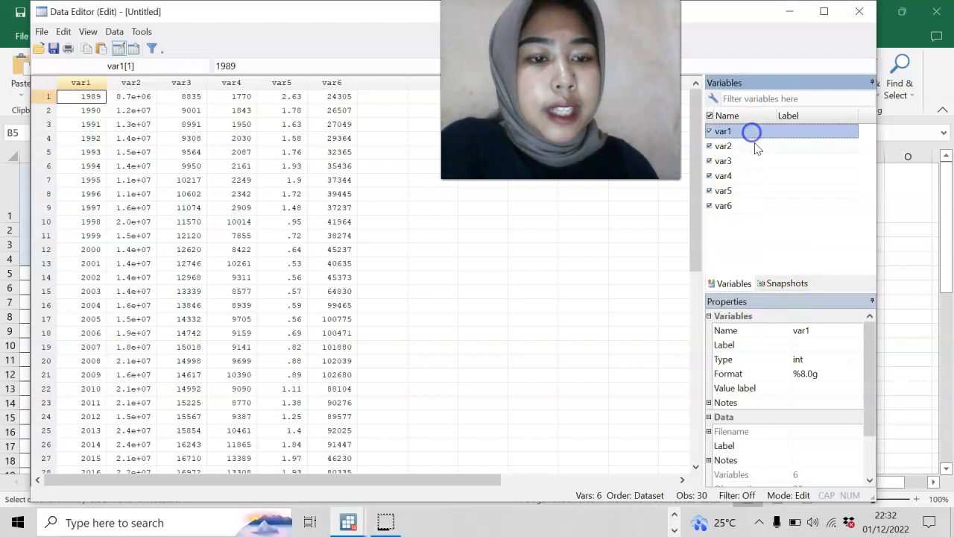
click(819, 330)
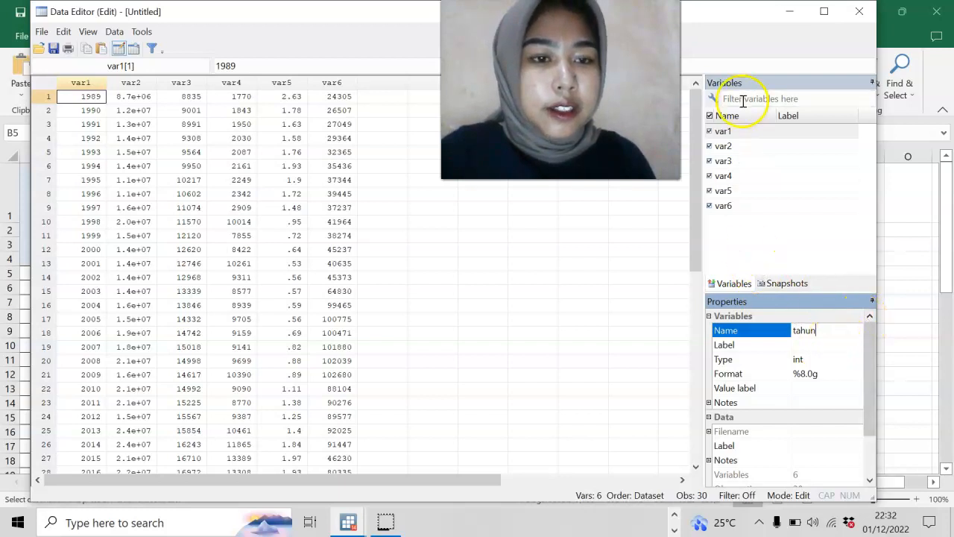
click(755, 148)
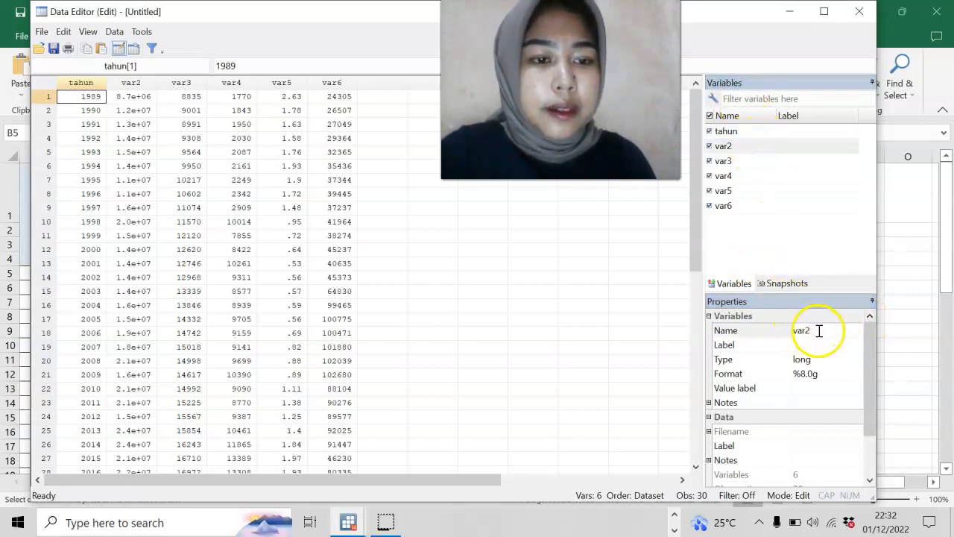
click(779, 330)
text(y)
Rename the variable var3 as x1 and var4 as x2.
click(816, 160)
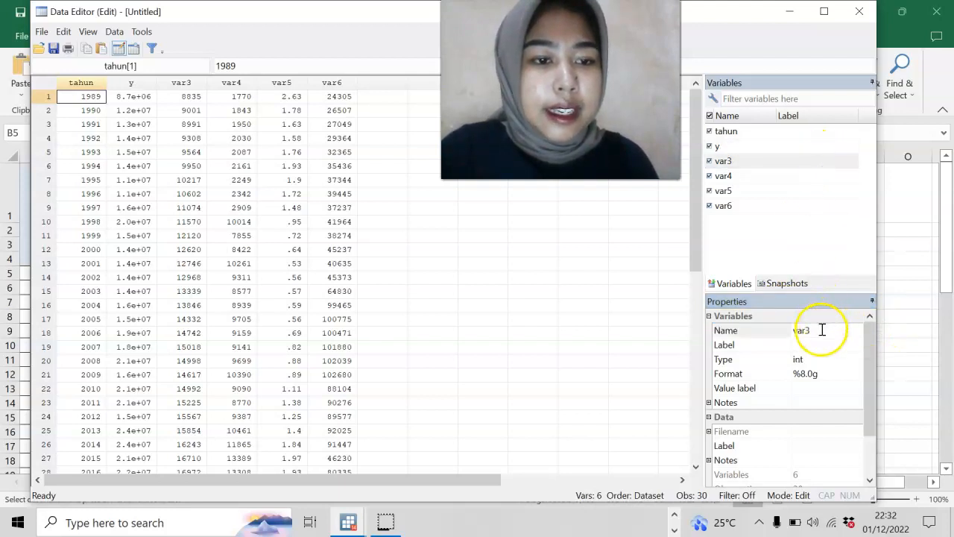
click(785, 330)
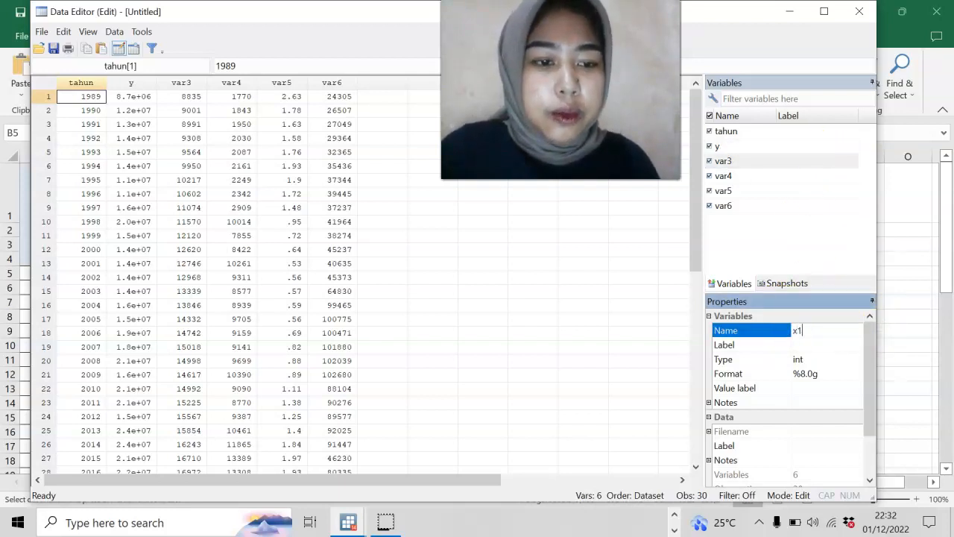
click(779, 176)
click(784, 331)
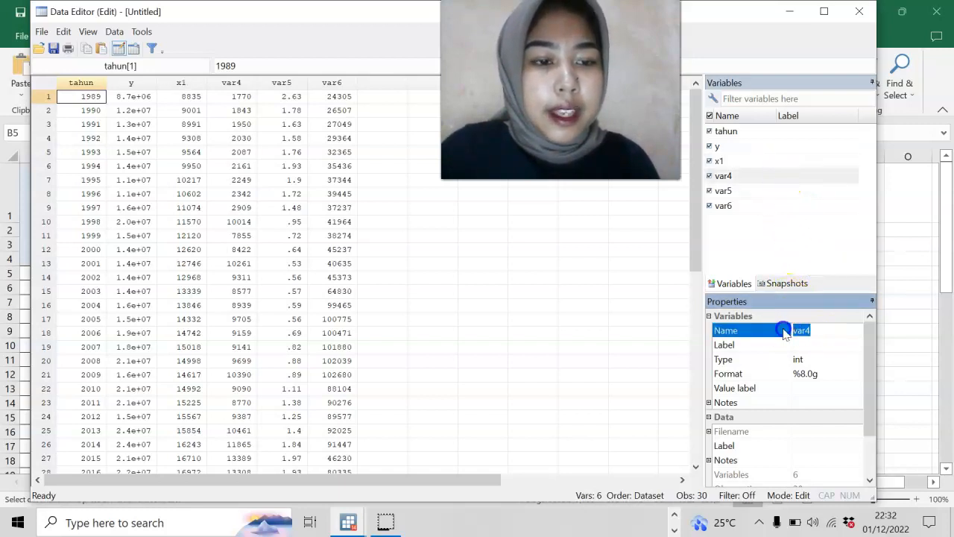
text(x2)
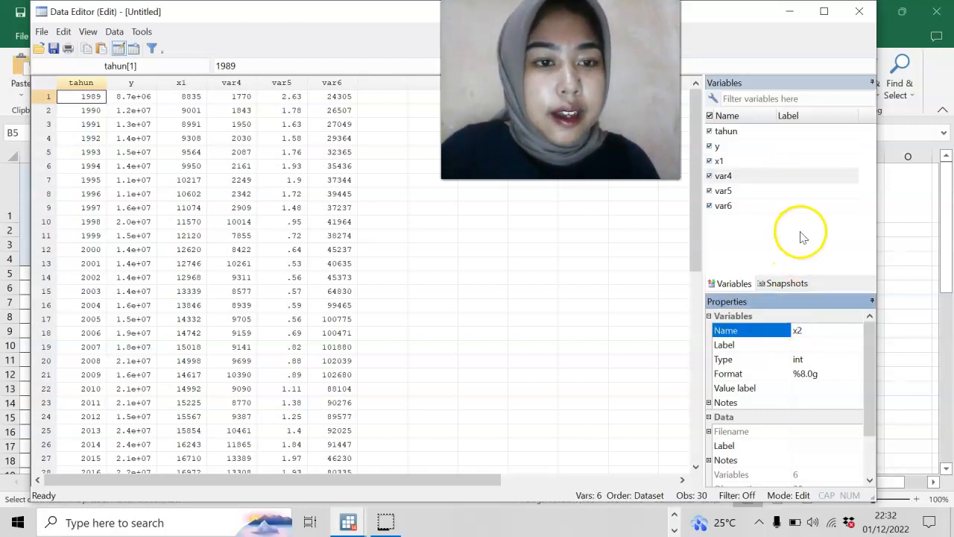
Rename the variable var5 as x3 and var6 as x4.
click(784, 190)
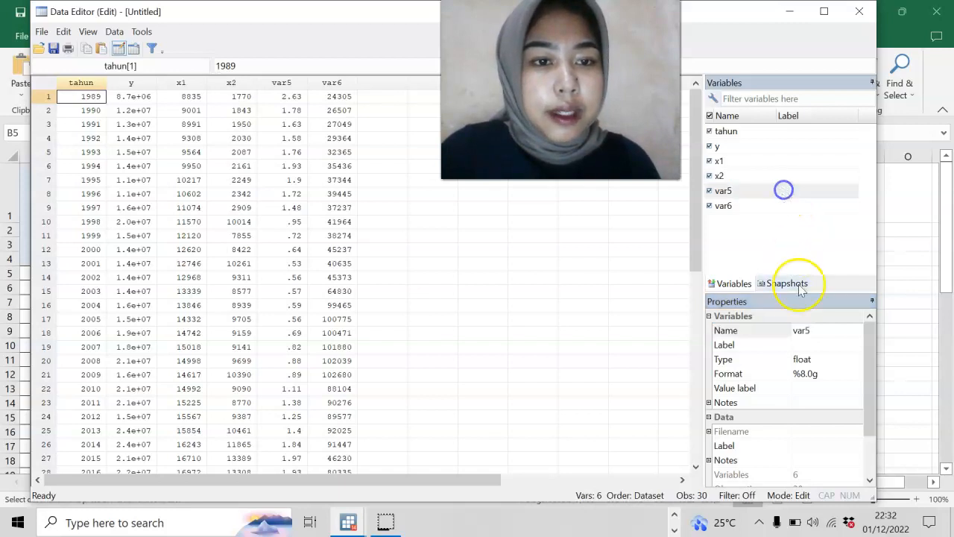
click(817, 334)
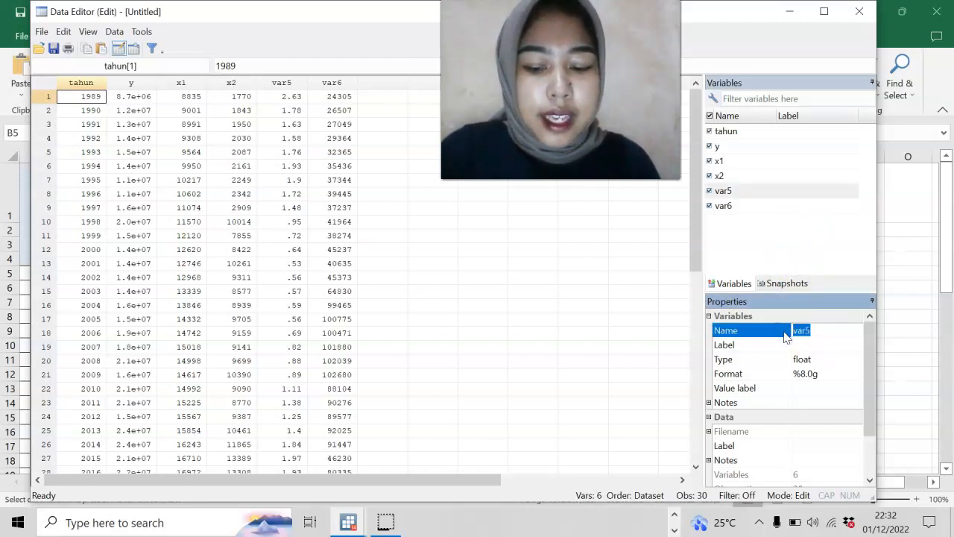
text(x3)
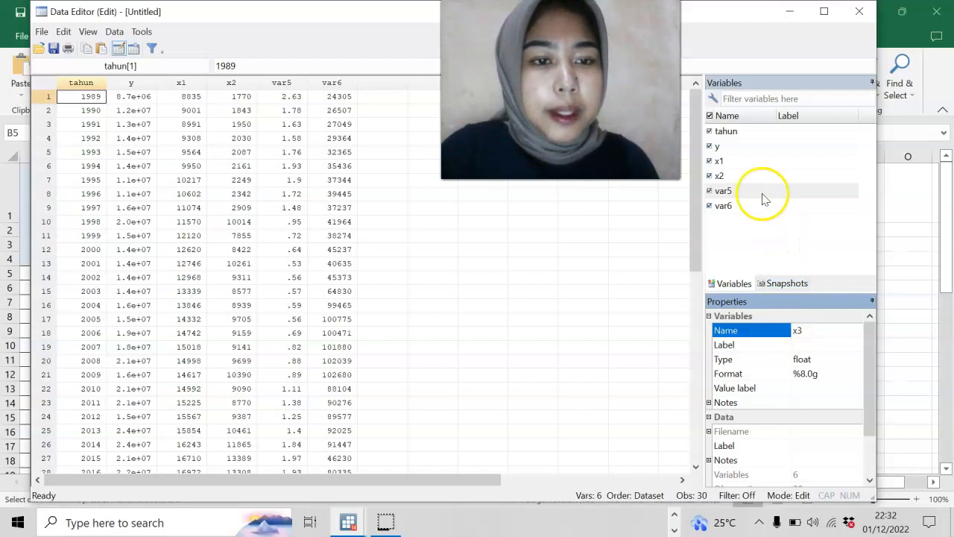
click(762, 203)
click(816, 330)
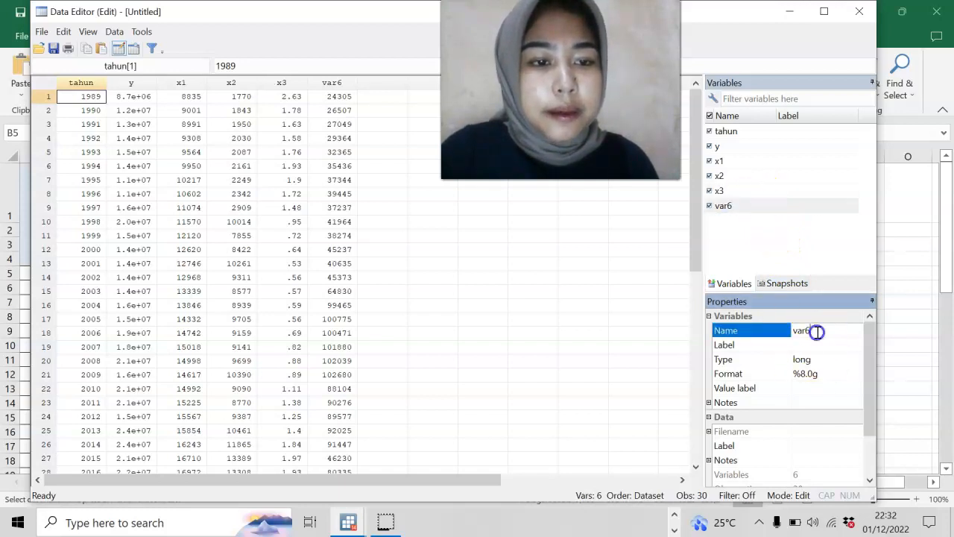
click(775, 336)
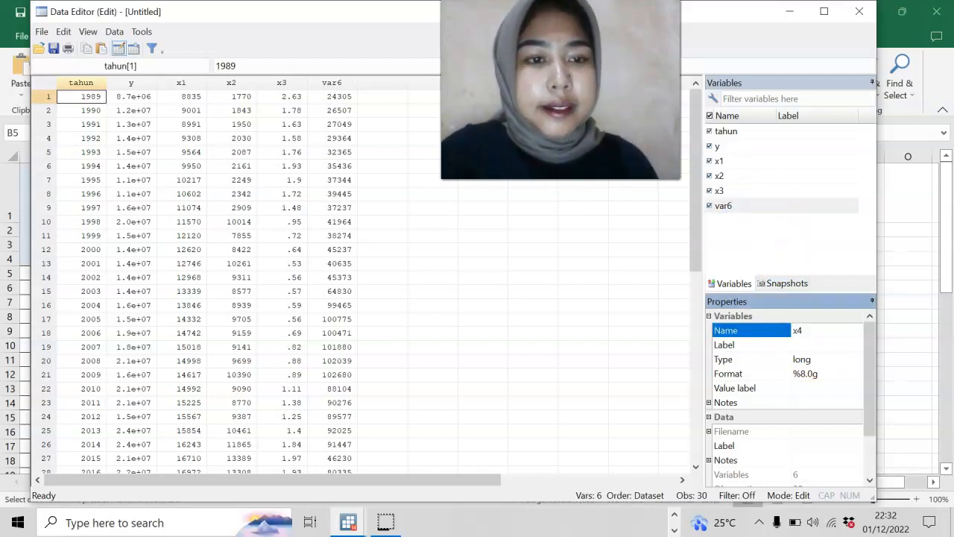
click(580, 257)
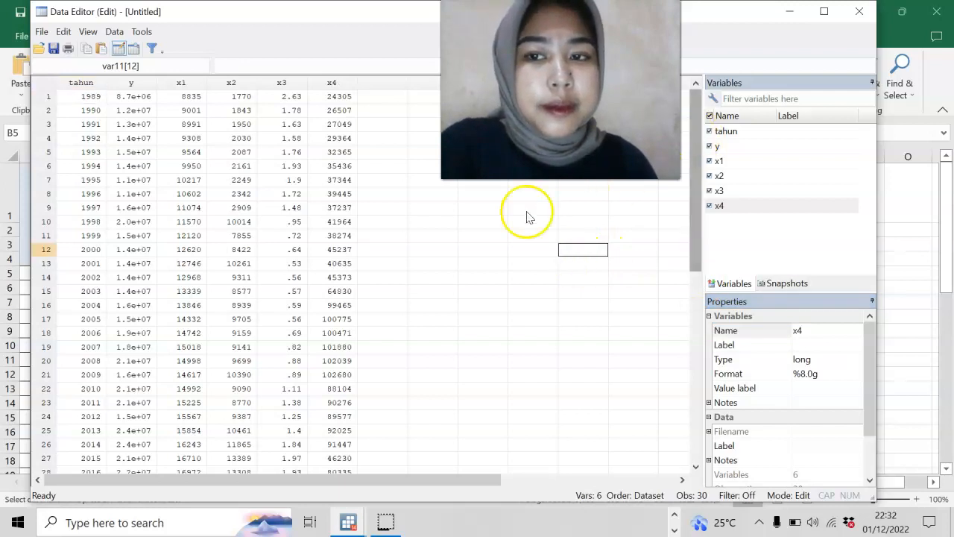
Switch to the Excel workbook and review which column headings correspond to Y and X1 through X4.
click(673, 516)
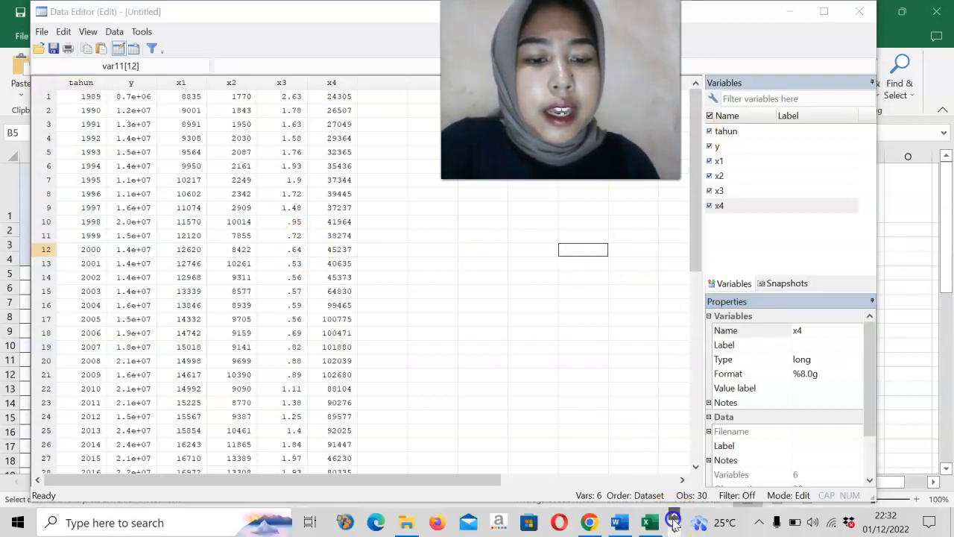
click(649, 522)
drag(514, 112, 780, 112)
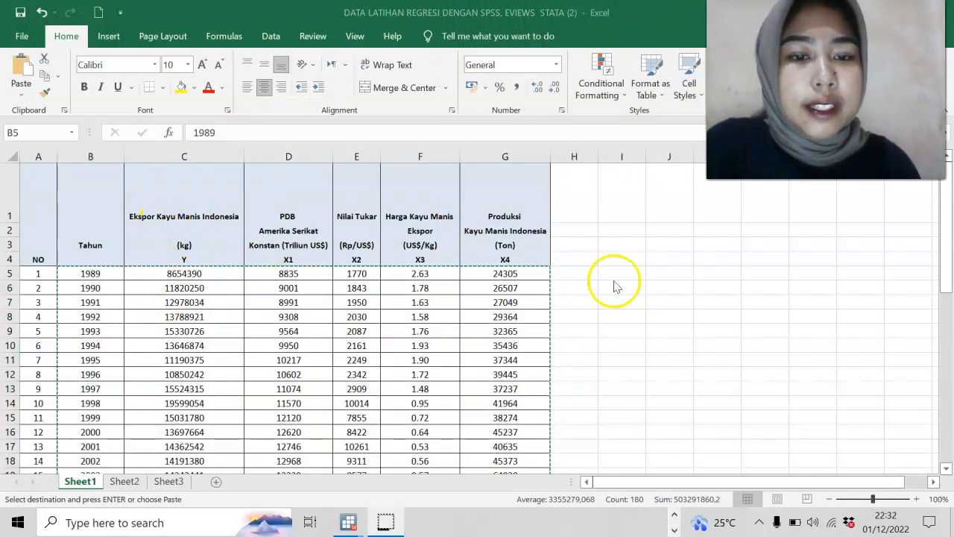
key(F2)
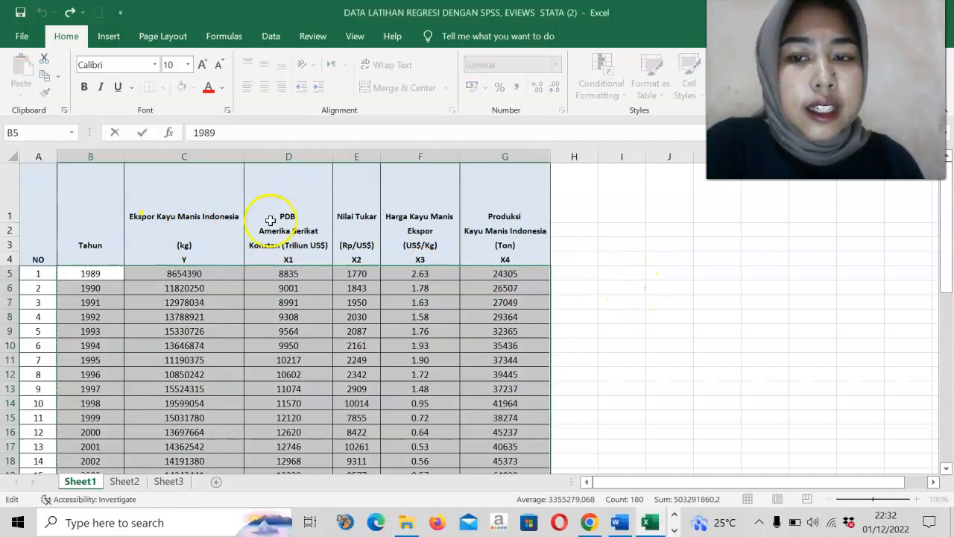
click(597, 256)
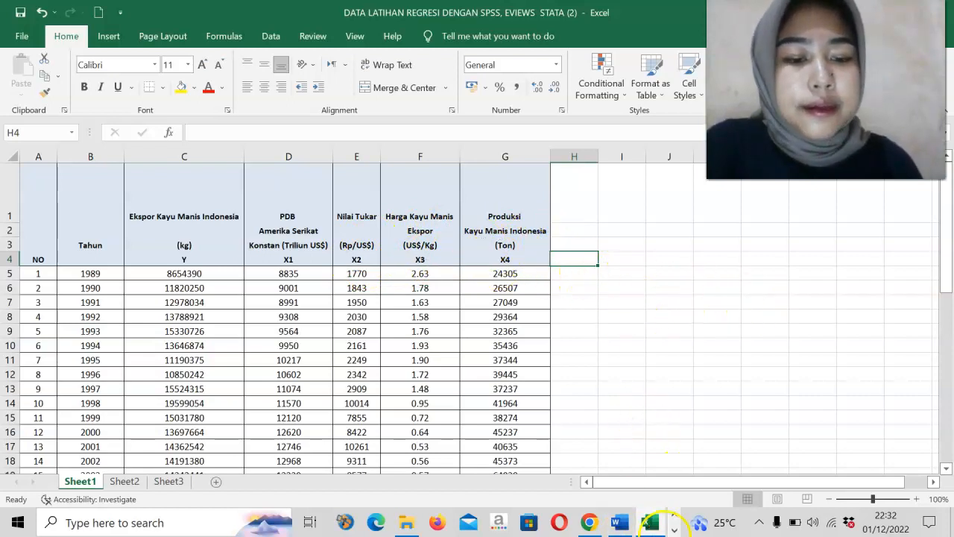
Return to Stata, close the Data Editor and bring up the main results window.
click(674, 529)
mouse_move(344, 525)
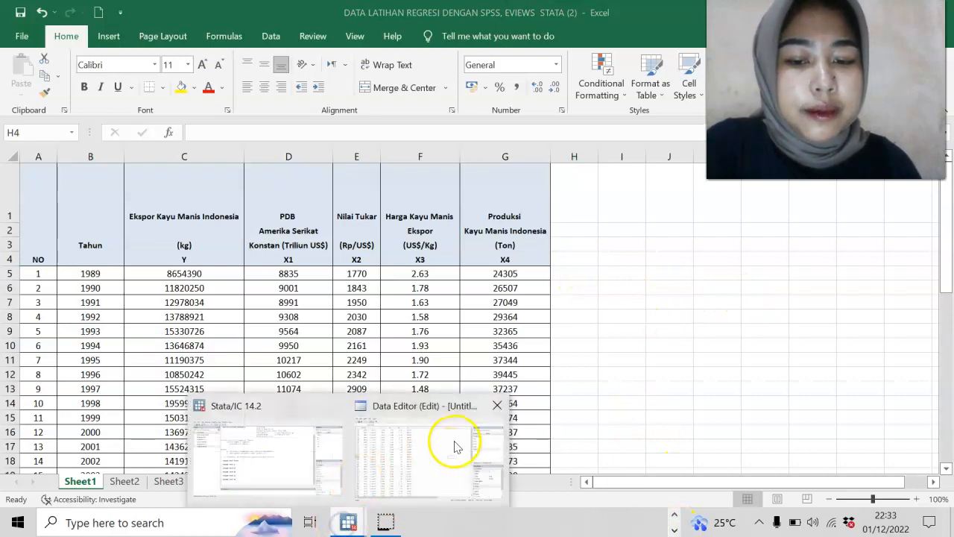
click(450, 441)
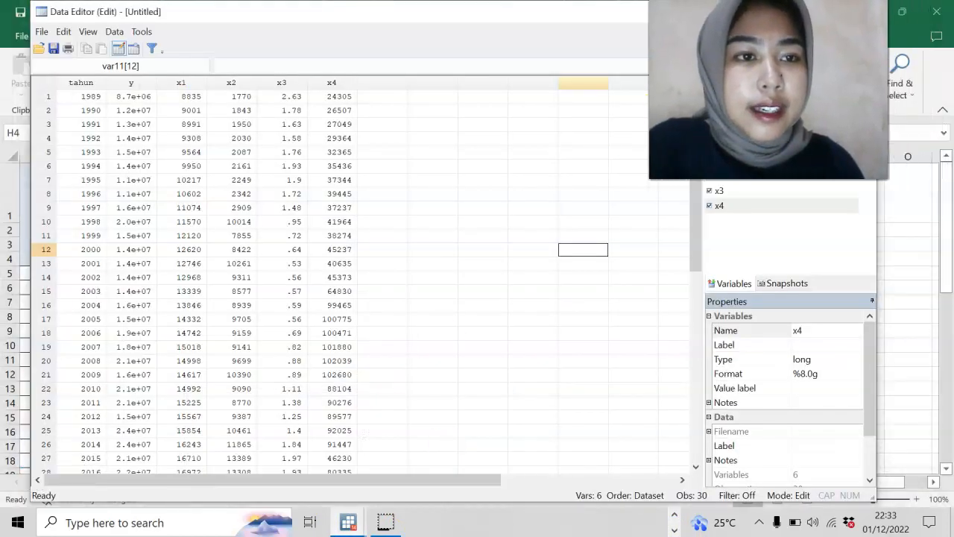
click(861, 10)
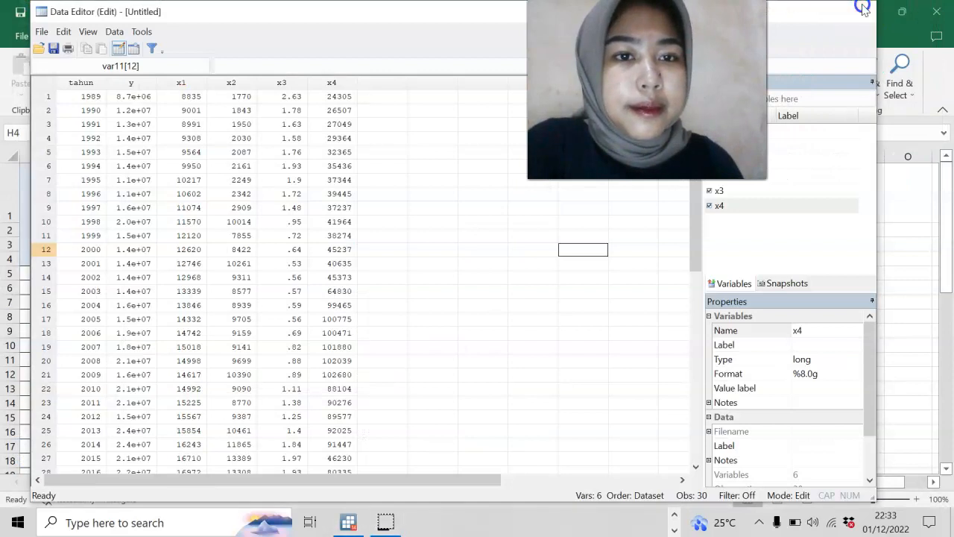
click(348, 521)
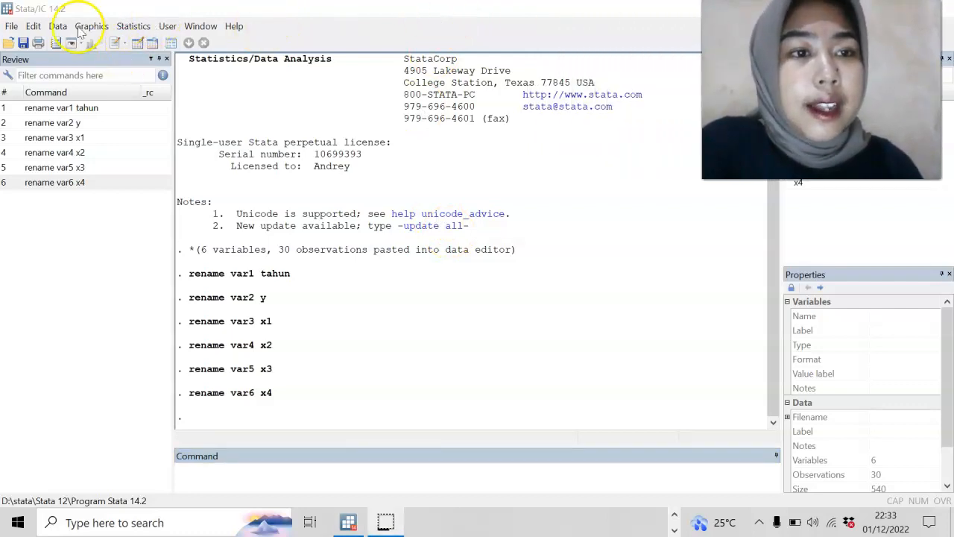
Start a linear regression from the linear models and choose y as the dependent variable.
click(134, 26)
mouse_move(176, 60)
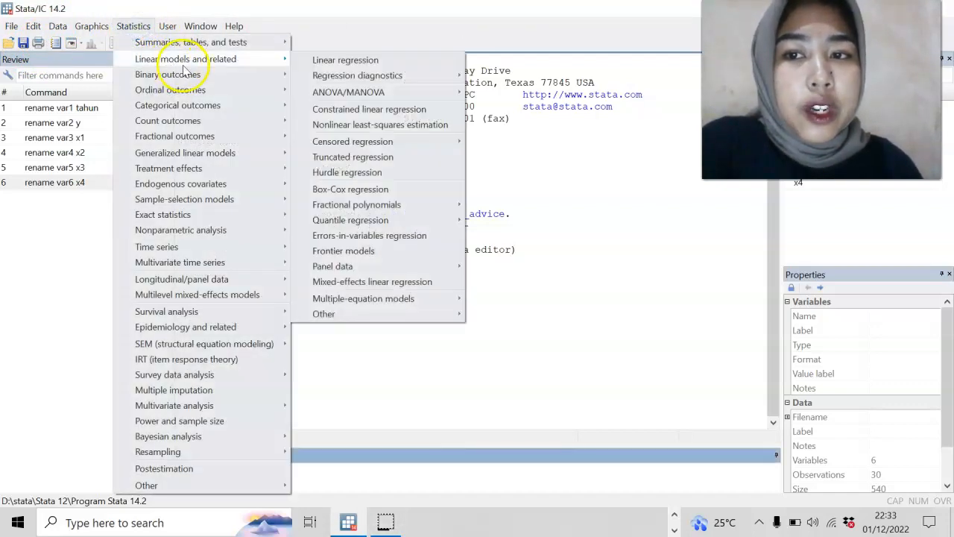
click(323, 62)
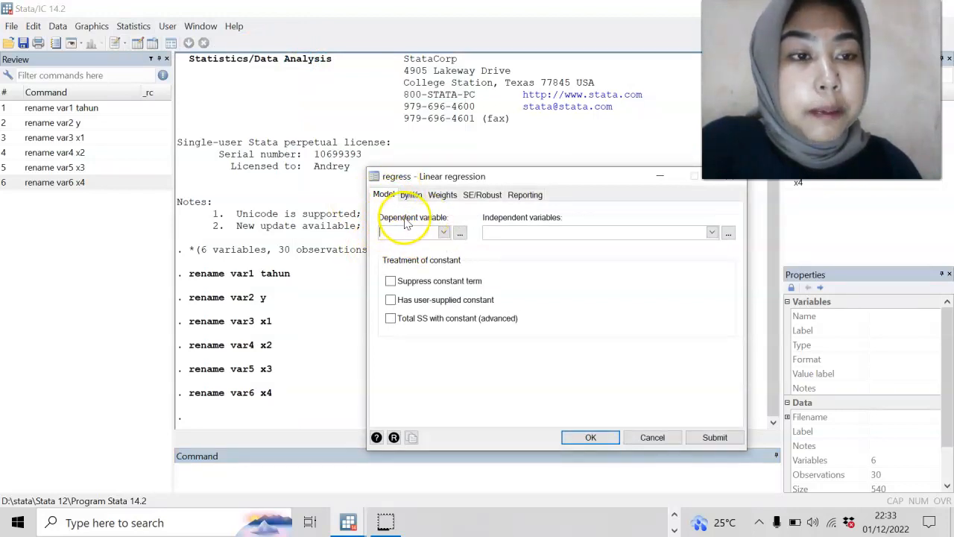
click(443, 233)
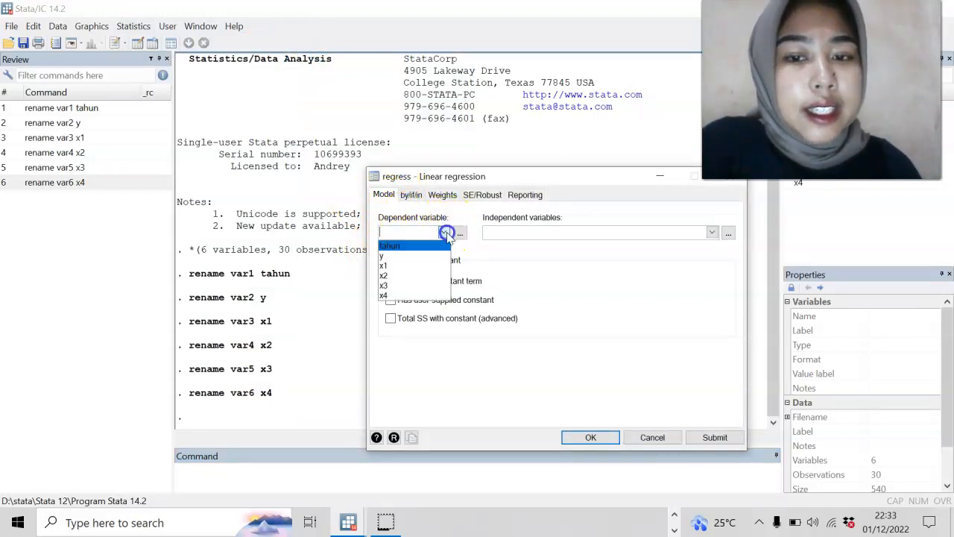
click(412, 253)
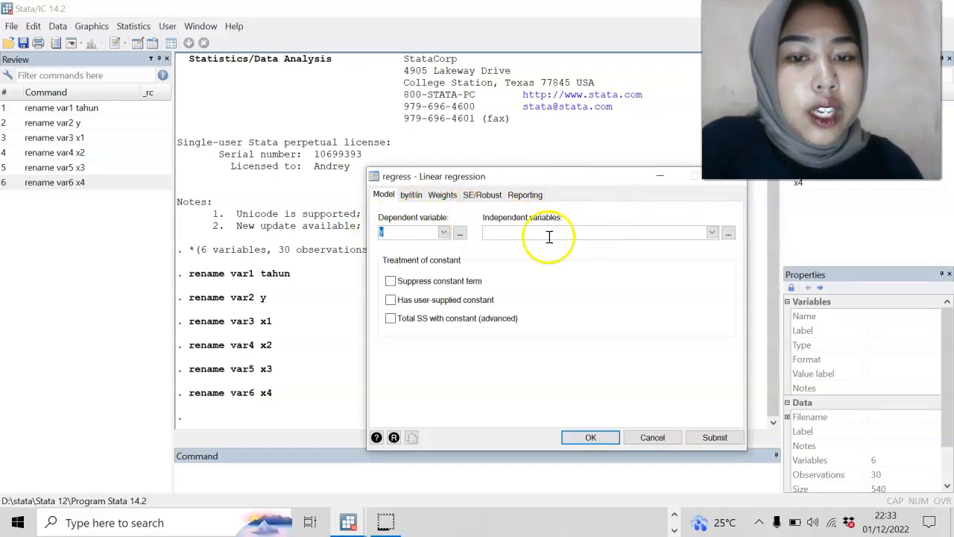
Choose x1, x2, x3 and x4 as the independent variables of the linear regression.
click(712, 233)
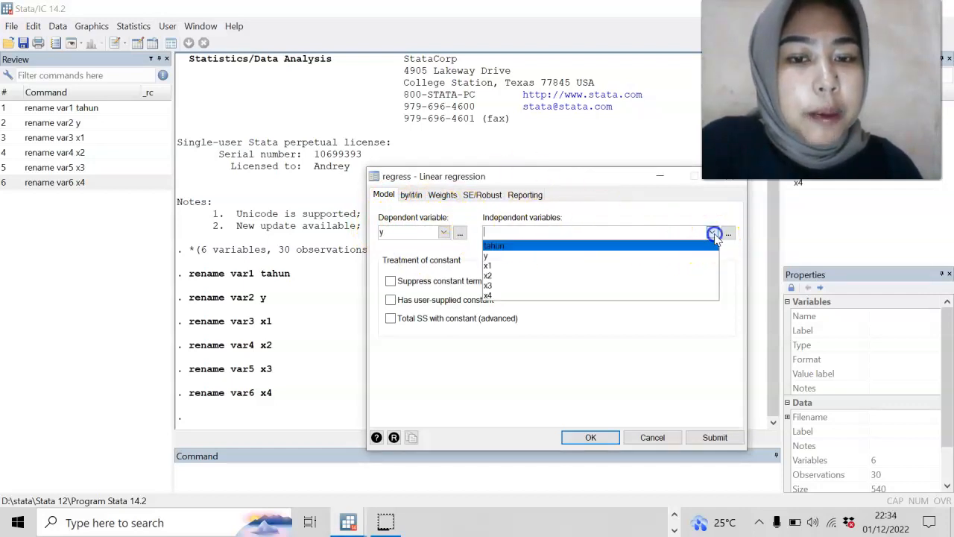
click(547, 265)
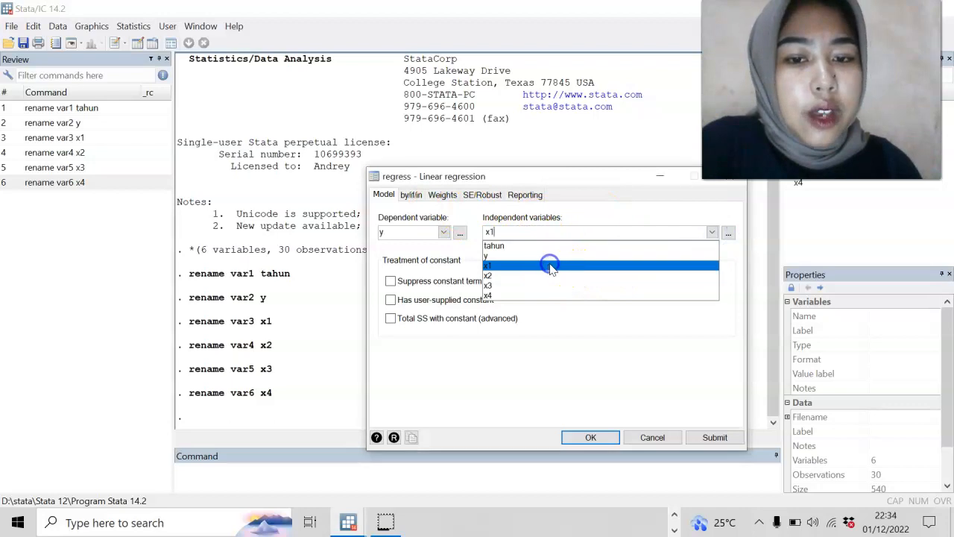
click(527, 276)
click(522, 286)
click(512, 296)
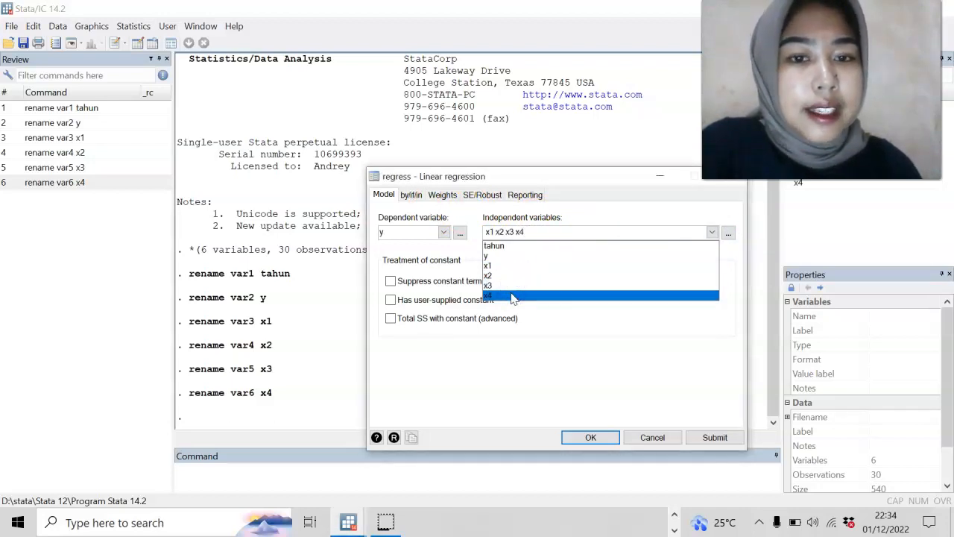
click(454, 150)
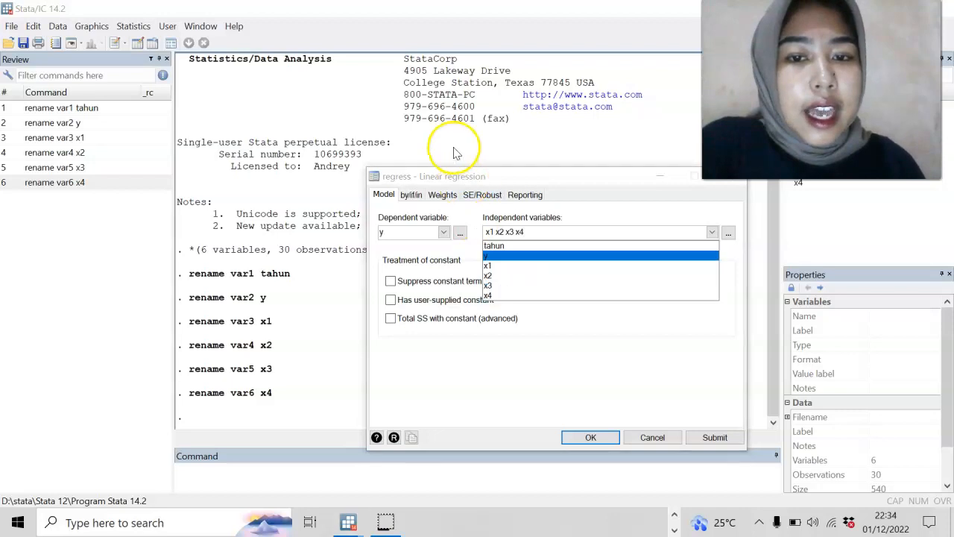
Check the standard error options, leave them at Default standard errors, and run the regression of y on x1 through x4.
click(484, 197)
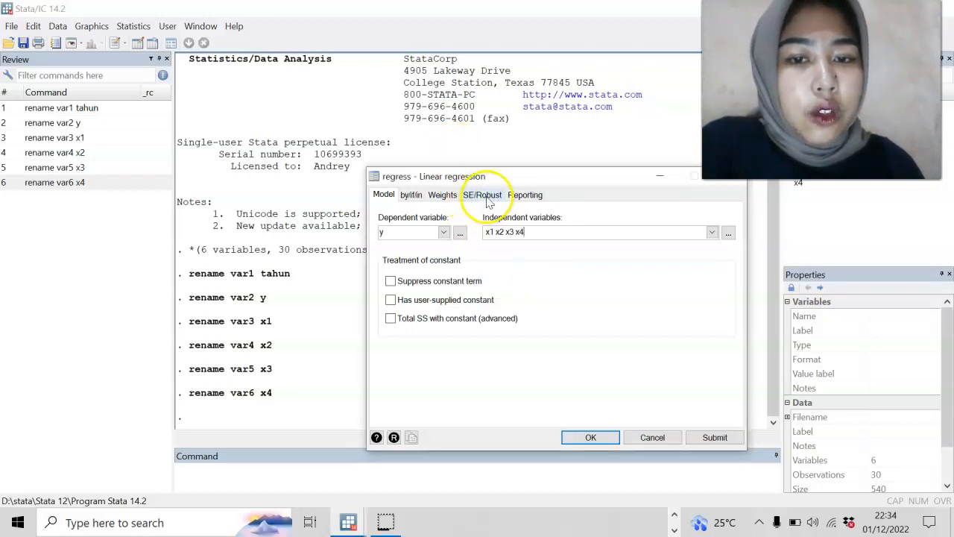
click(484, 196)
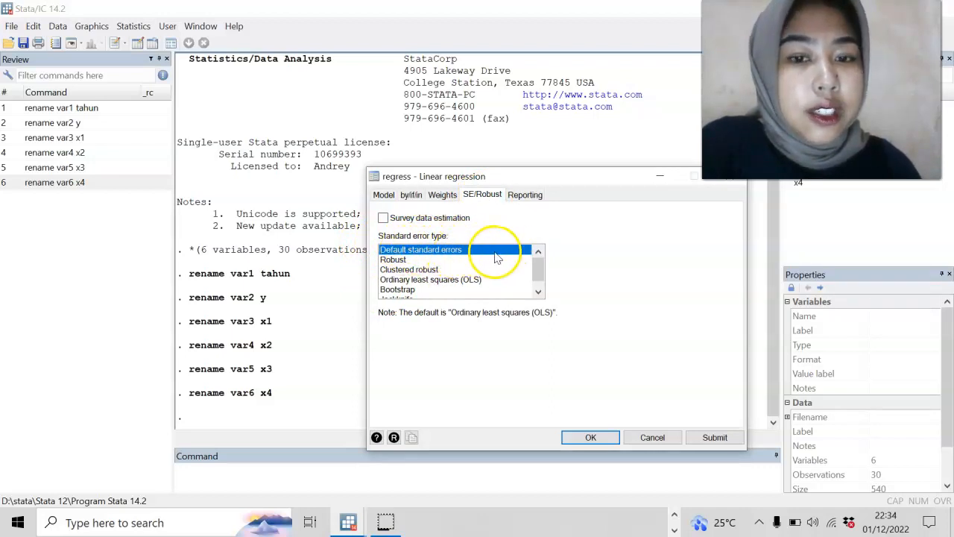
click(381, 193)
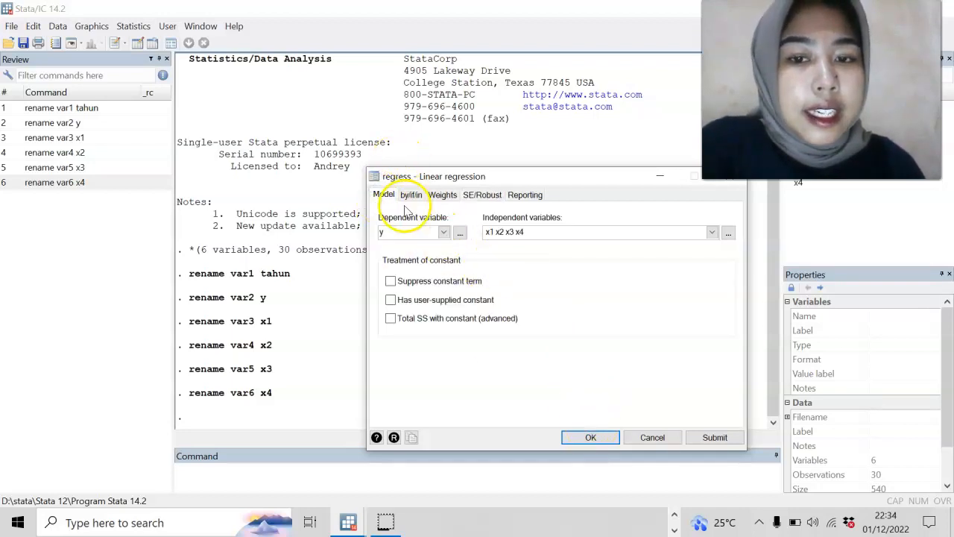
click(596, 437)
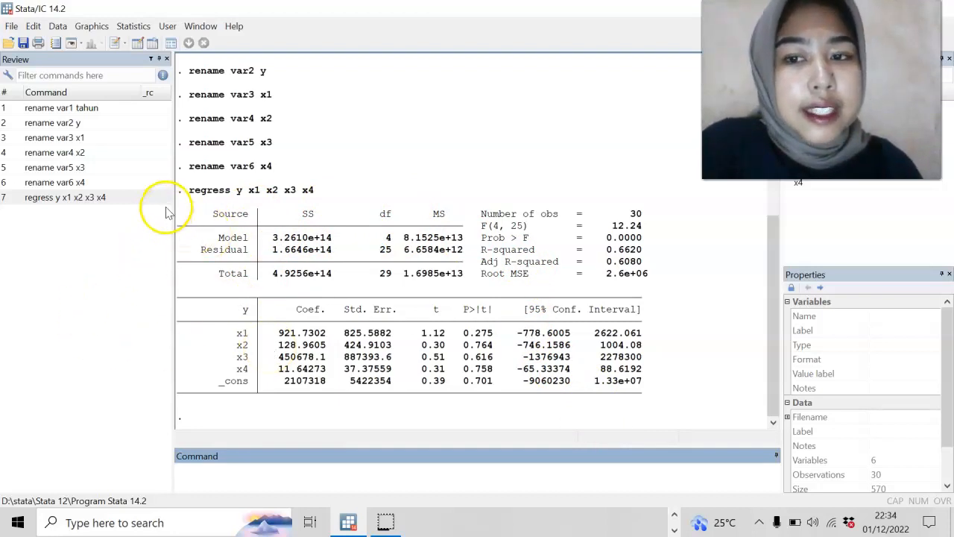
Copy both regression output tables from the results as a picture.
drag(188, 215, 667, 392)
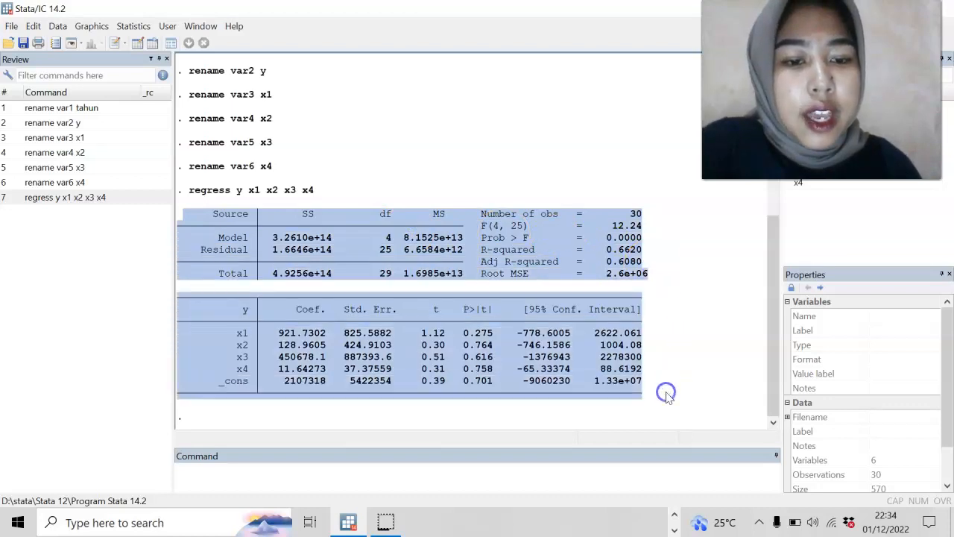
right_click(587, 358)
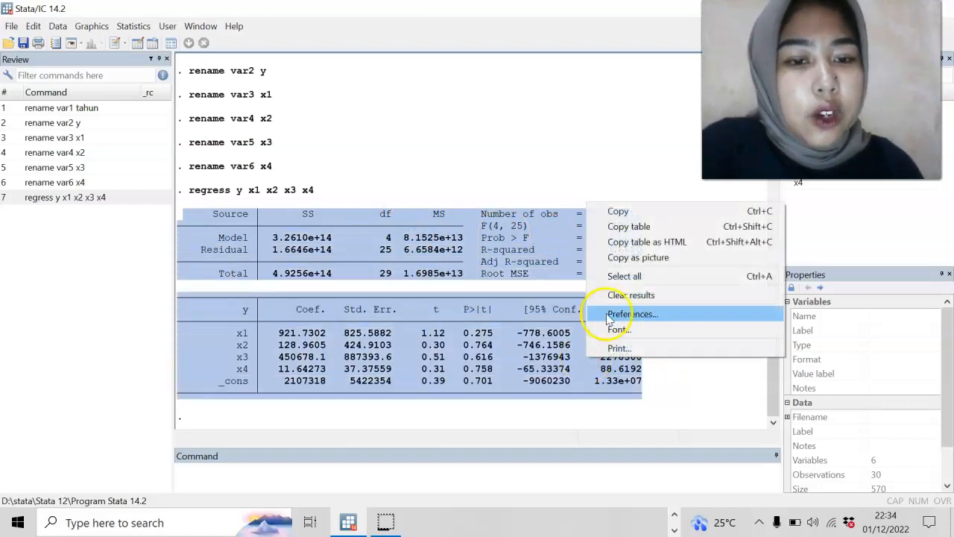
click(633, 258)
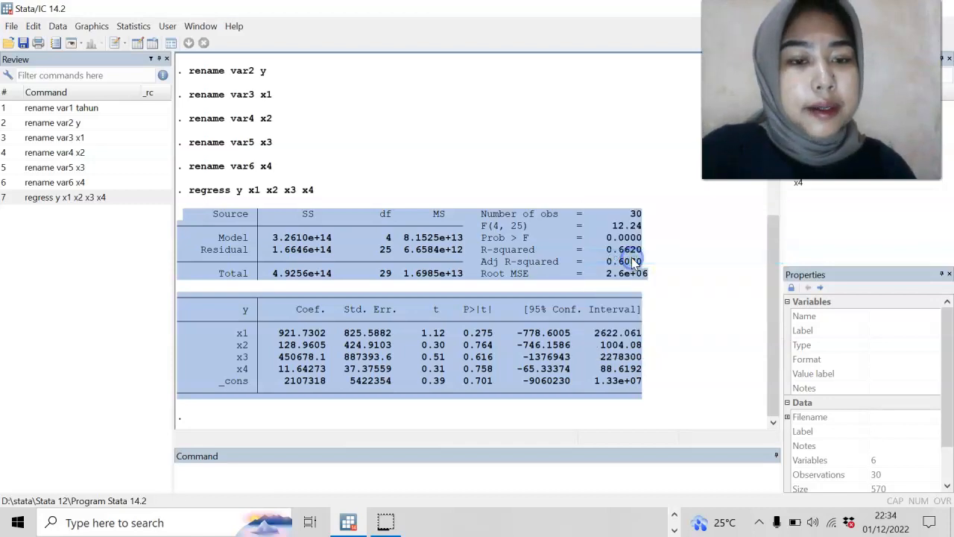
Switch to the blank Word document and paste the regression output picture at its start.
click(673, 529)
click(623, 523)
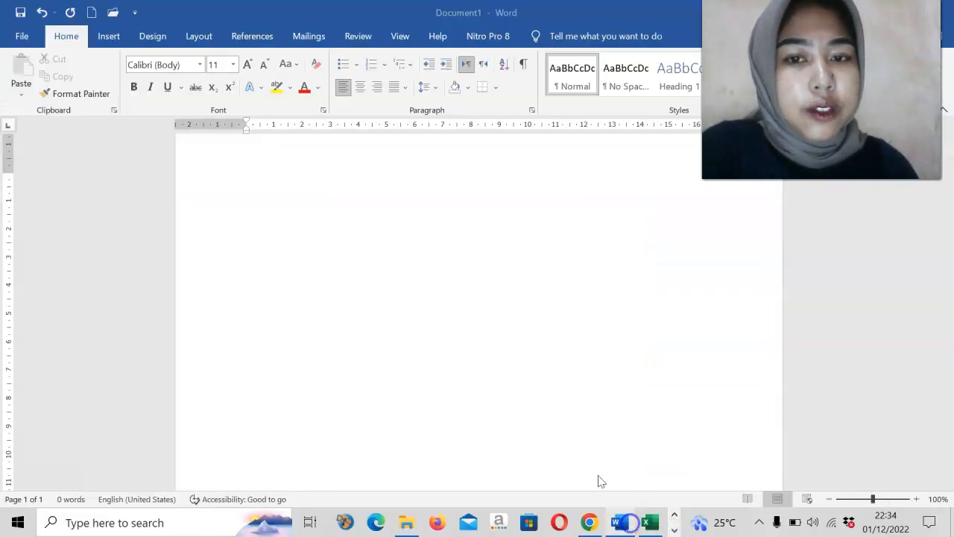
click(302, 205)
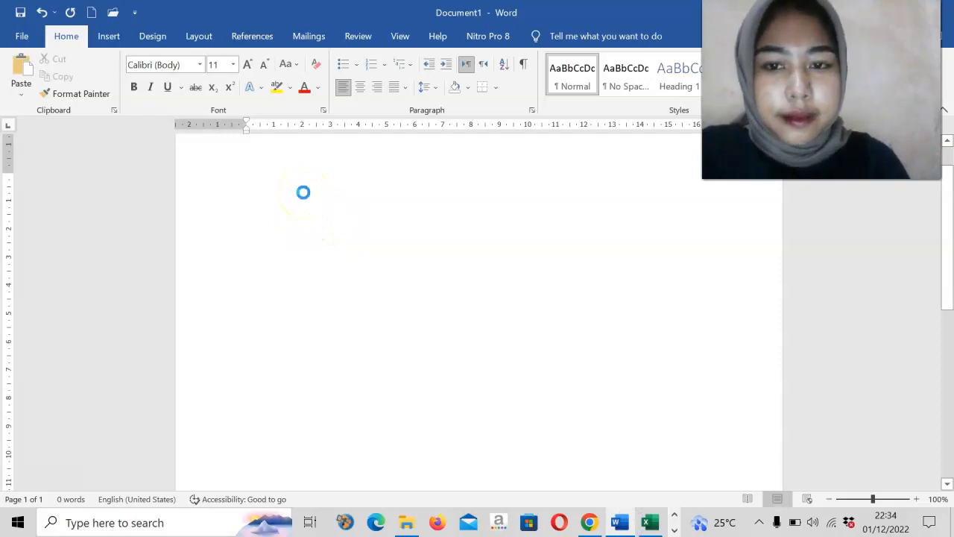
key(ctrl+v)
Crop the empty margin beside the tables off the pasted picture, reducing its width to about 13.69 cm.
click(546, 267)
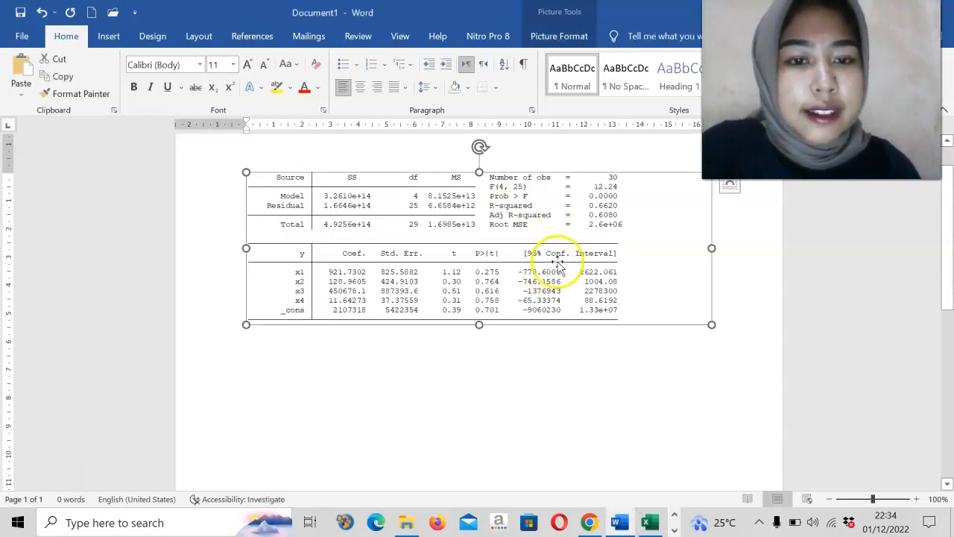
click(559, 36)
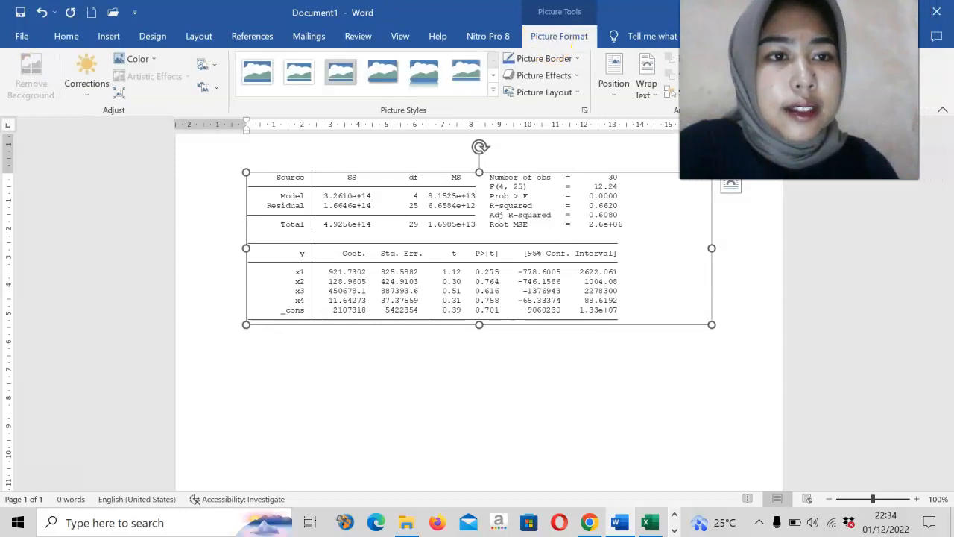
click(803, 63)
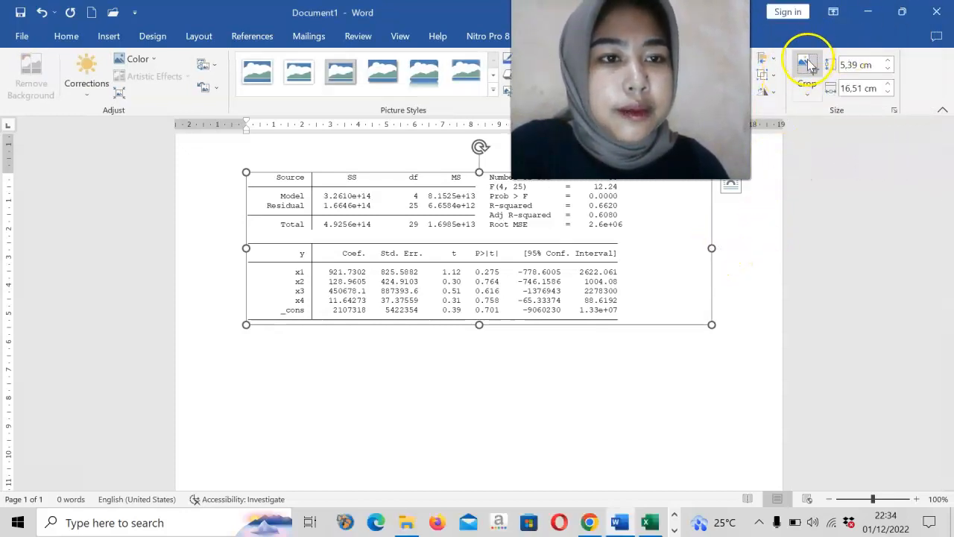
click(809, 65)
drag(708, 245, 631, 252)
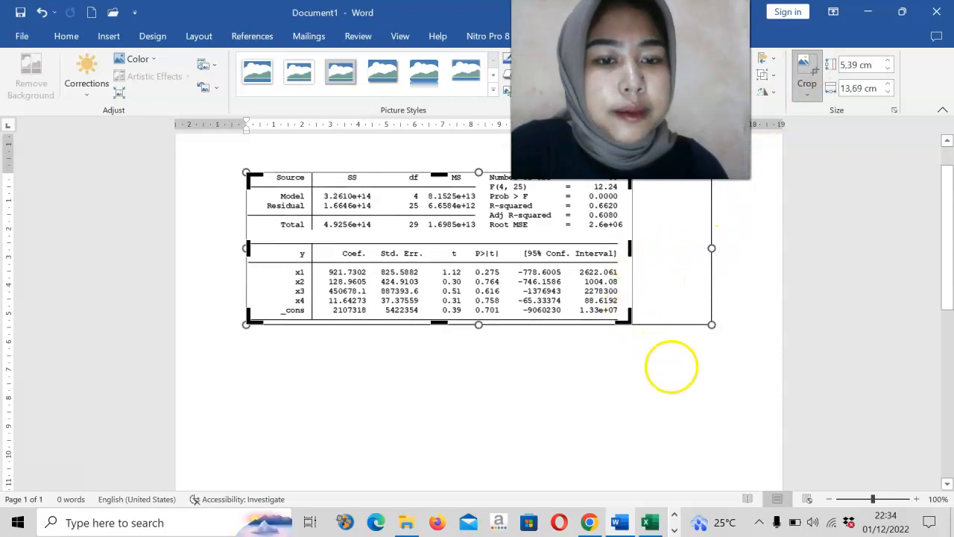
click(671, 366)
Enlarge the cropped regression picture proportionally to about 17.47 cm wide and 6.88 cm high.
click(631, 322)
drag(632, 324, 737, 366)
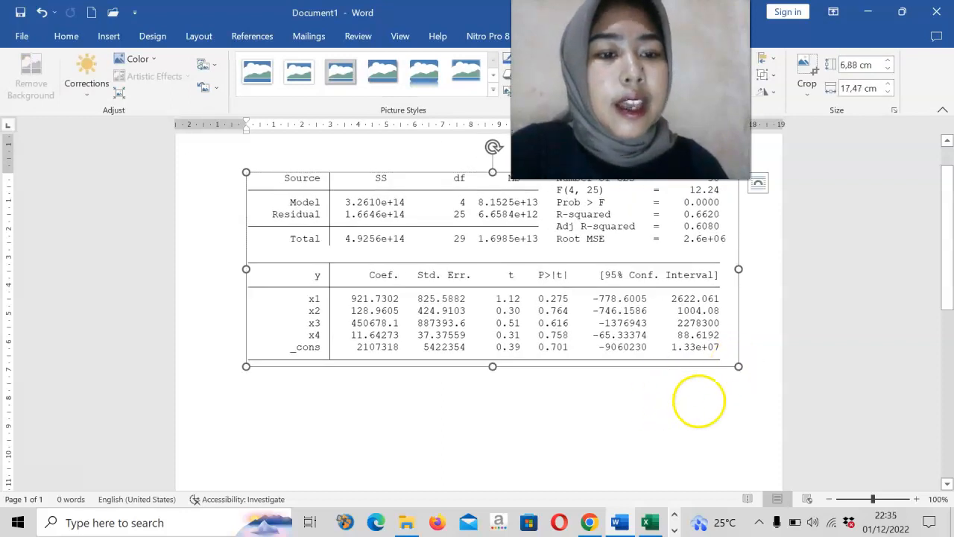
click(746, 371)
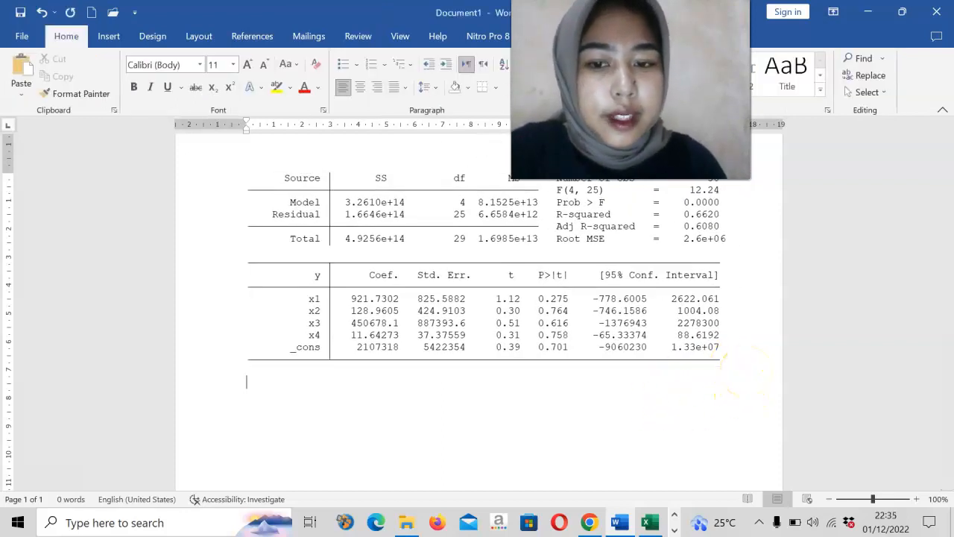
drag(693, 71, 888, 70)
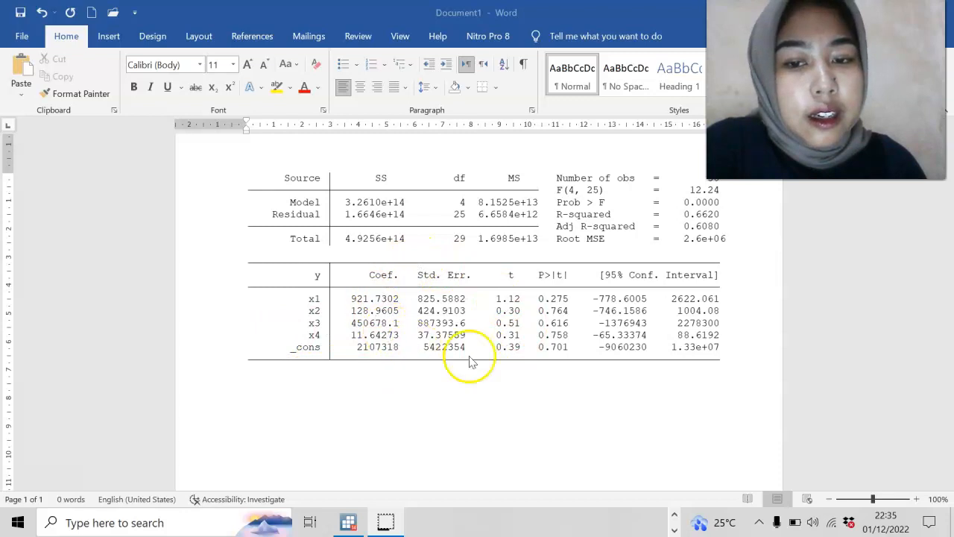
Begin the regression equation on the line below the picture with "Y = 2107318 + 921.73 x1 +".
click(333, 393)
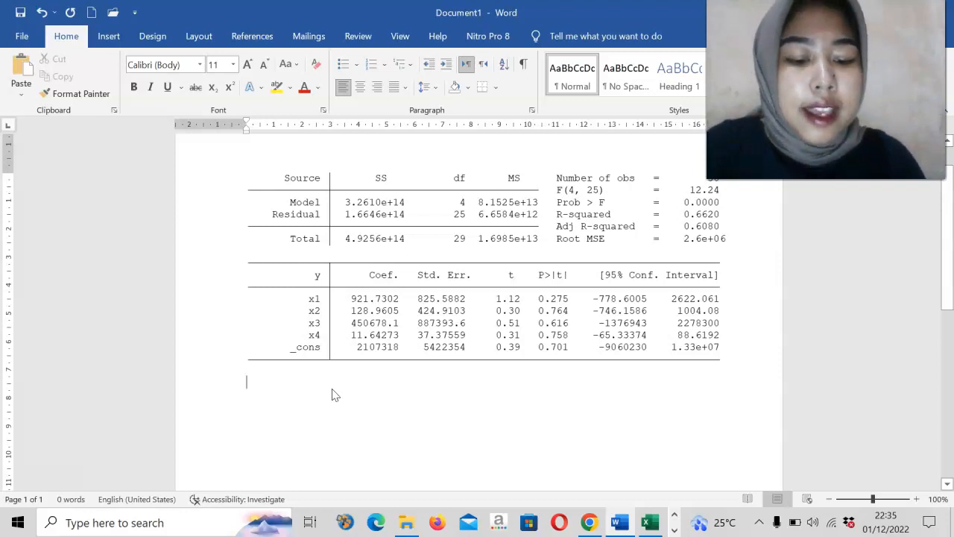
text(y =)
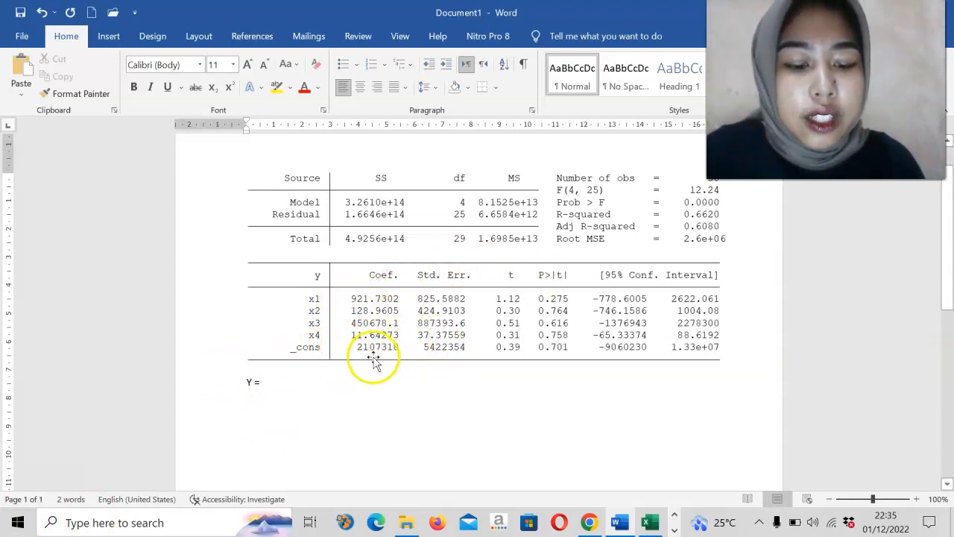
text(21)
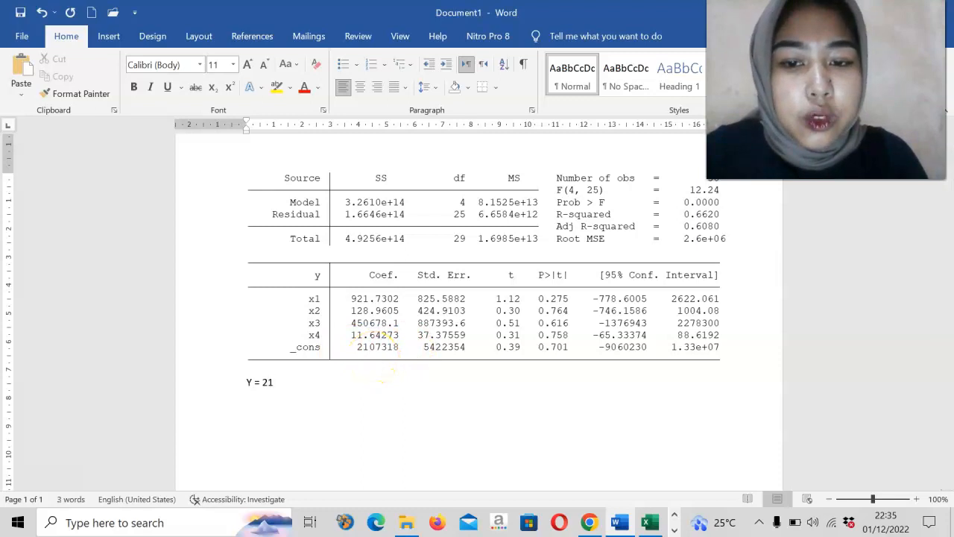
text(07318)
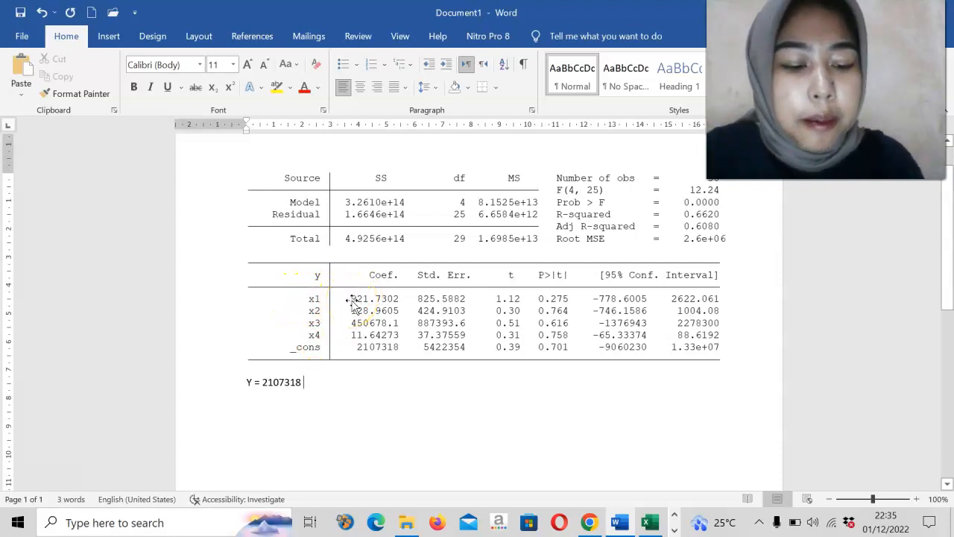
text(+ )
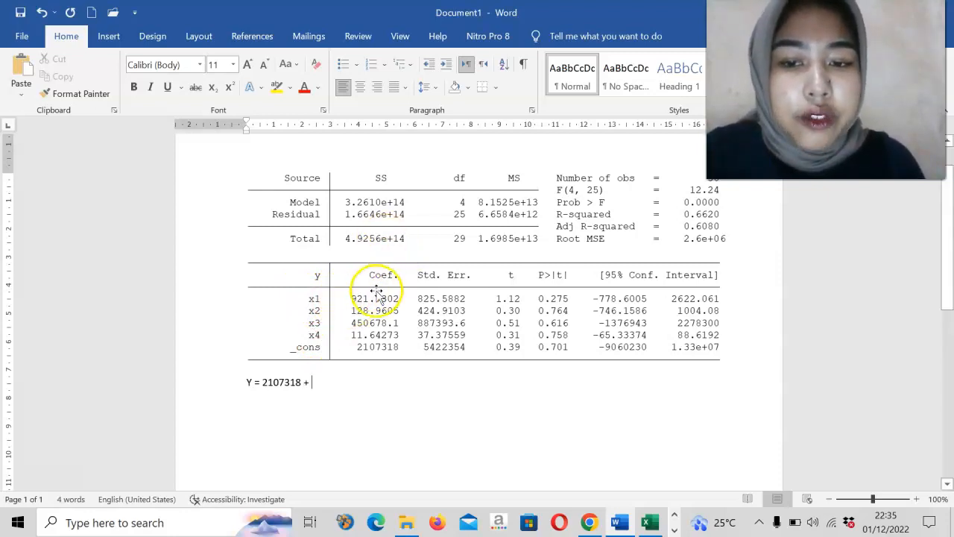
text(921)
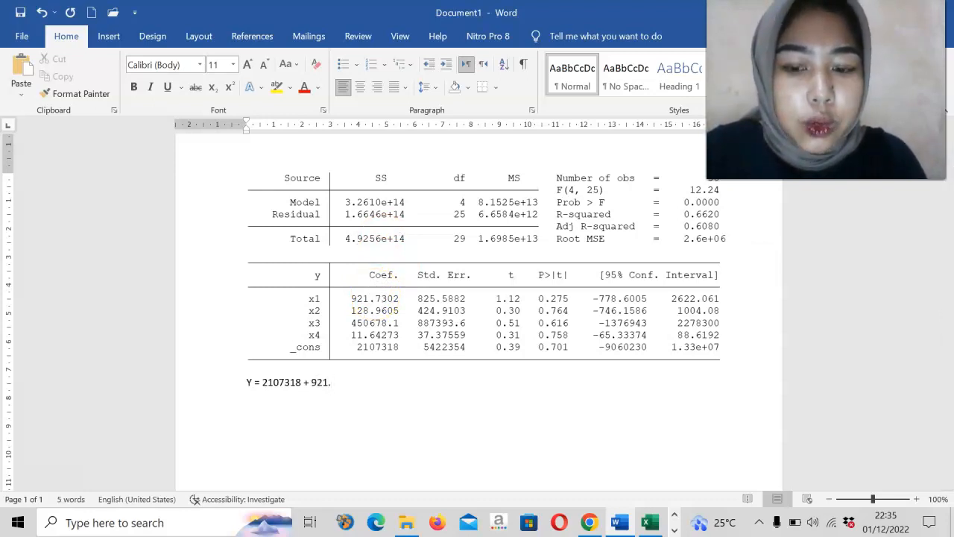
text(.73 x)
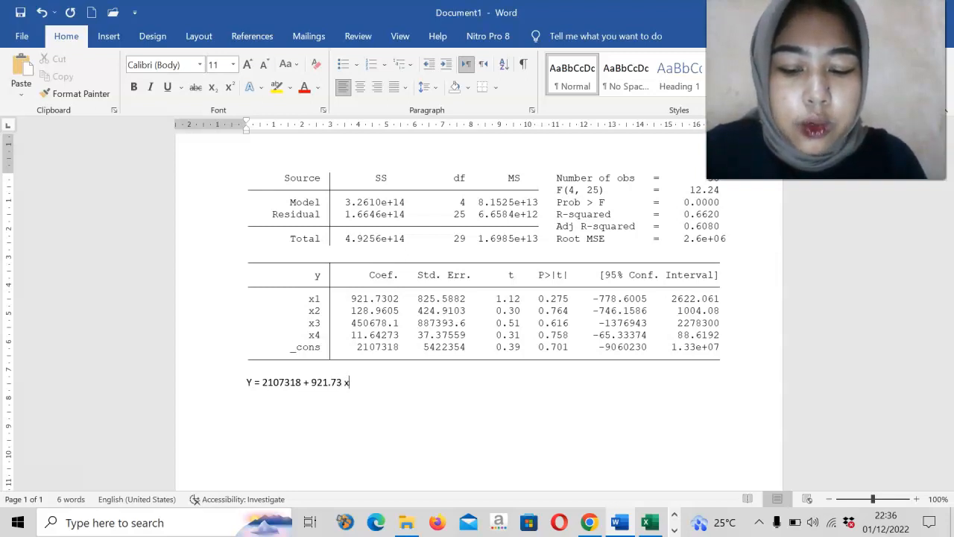
text(1 + )
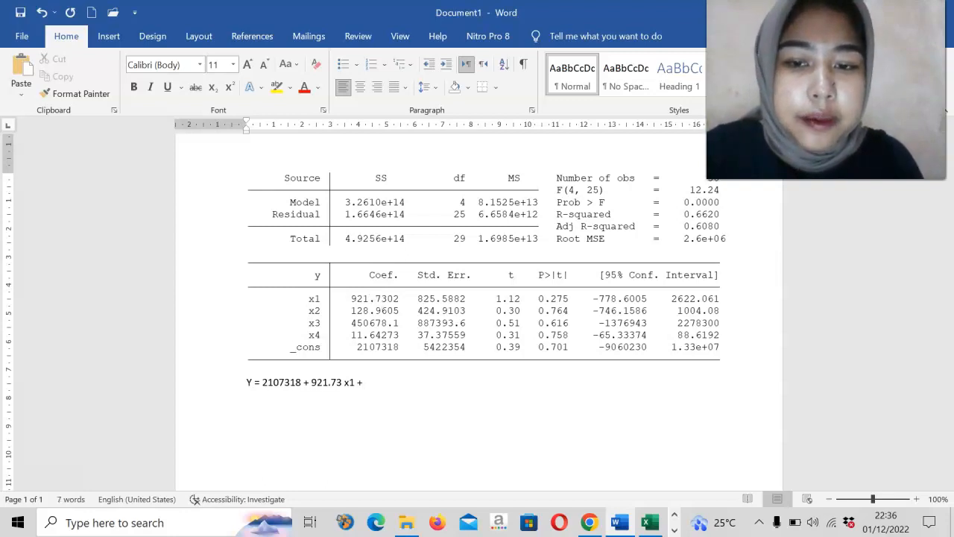
Complete the regression equation by appending "128.96 x2 + 450678.1 x3 + 11.64 x4 + e".
text(18)
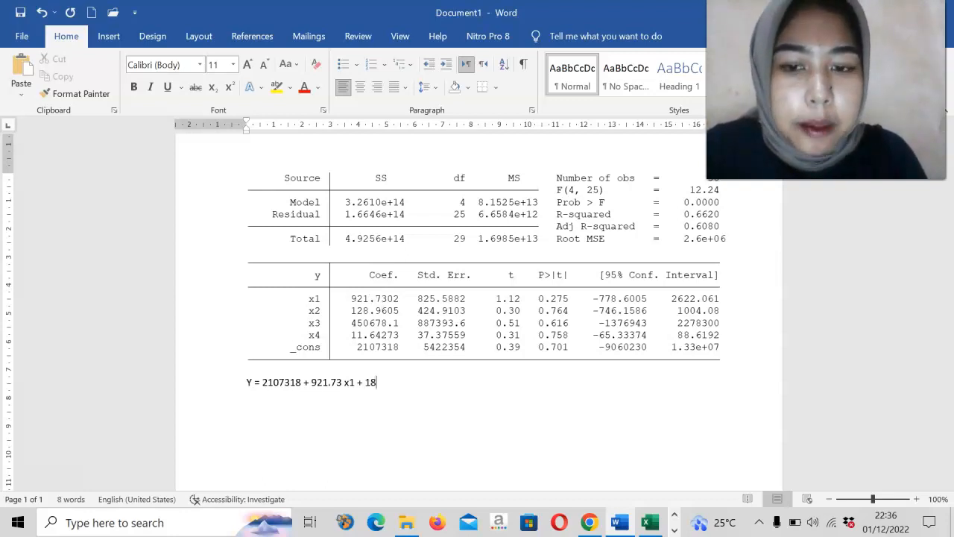
key(BackSpace)
text(28)
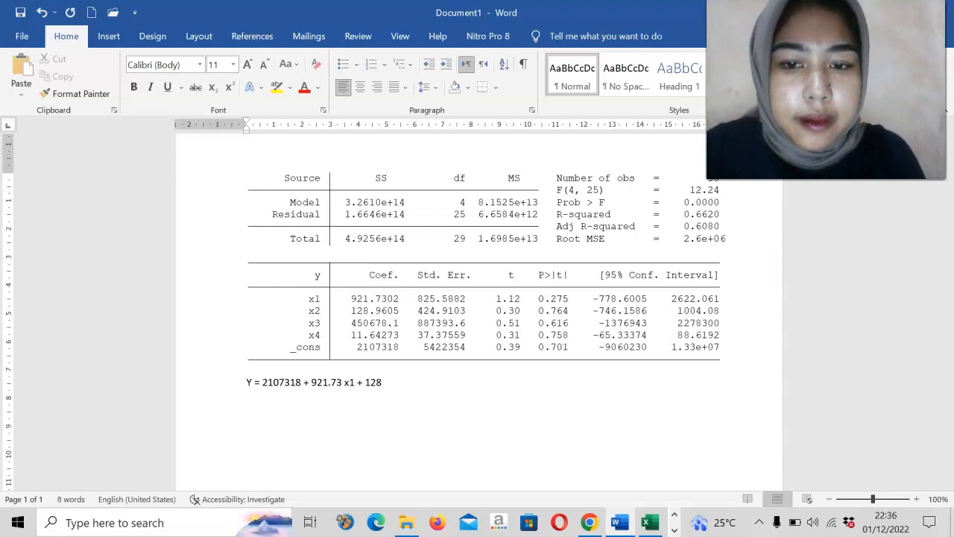
text(.96)
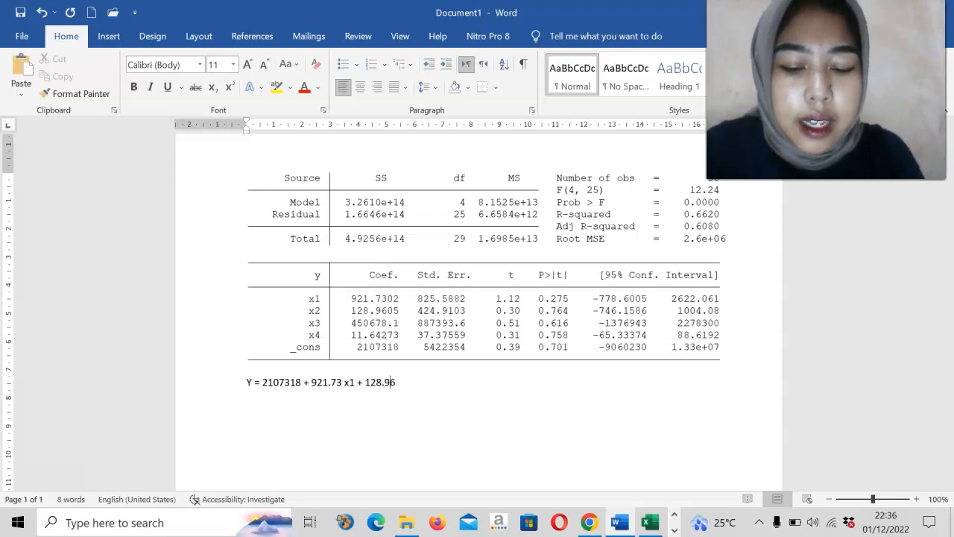
text( x2 )
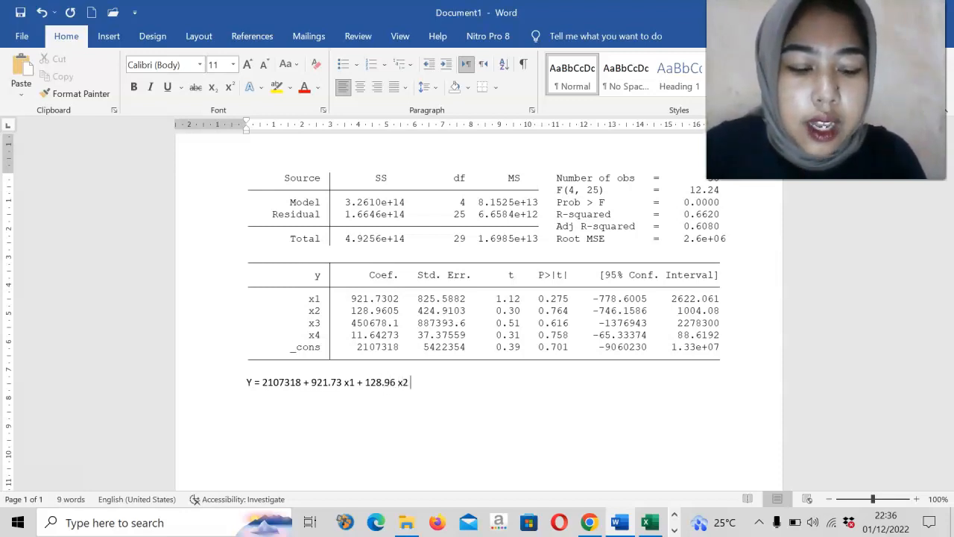
text(+ 450)
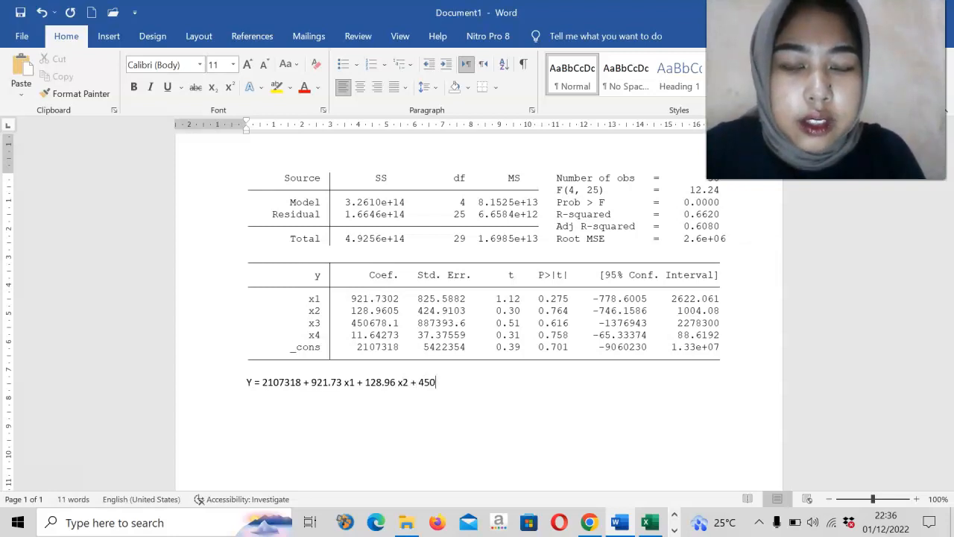
text(678)
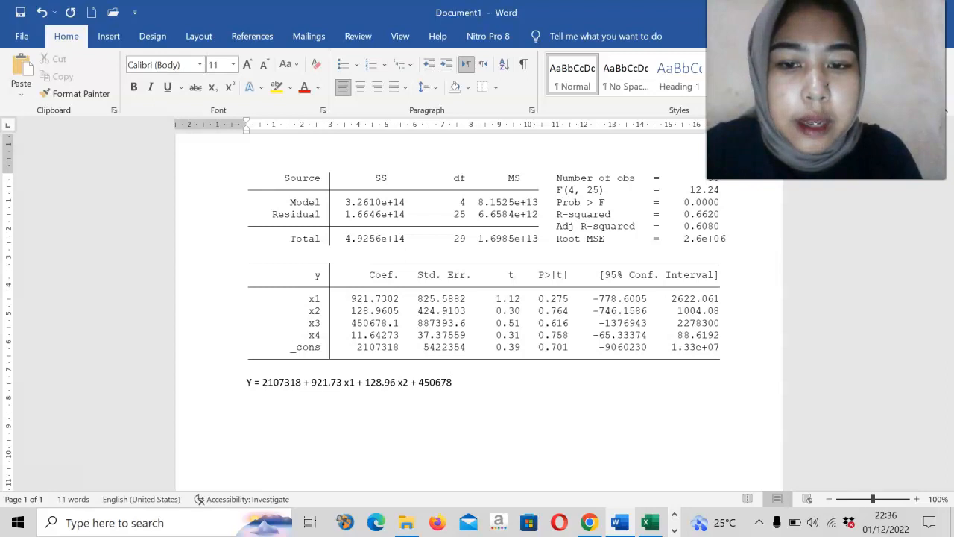
text(.1 x3 +)
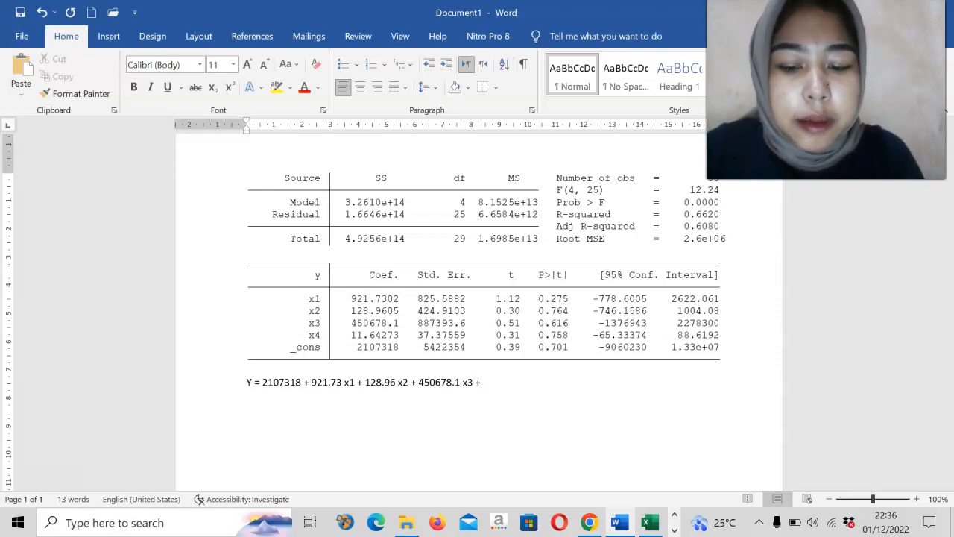
text( 11.64)
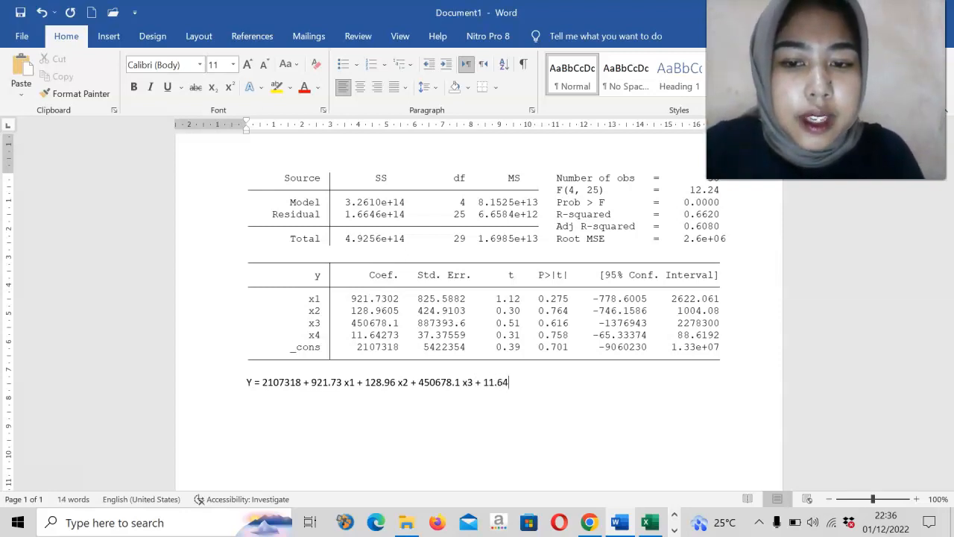
text( x4)
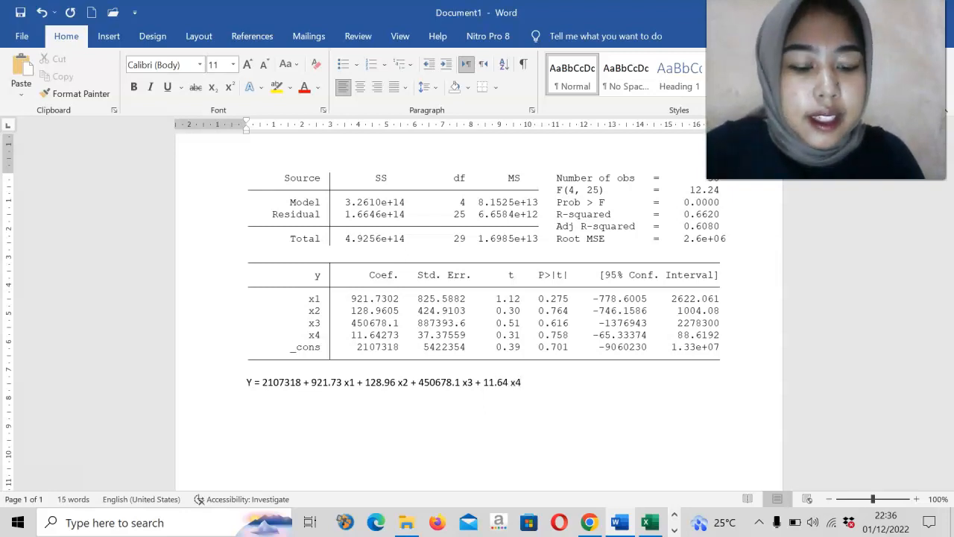
text( + e)
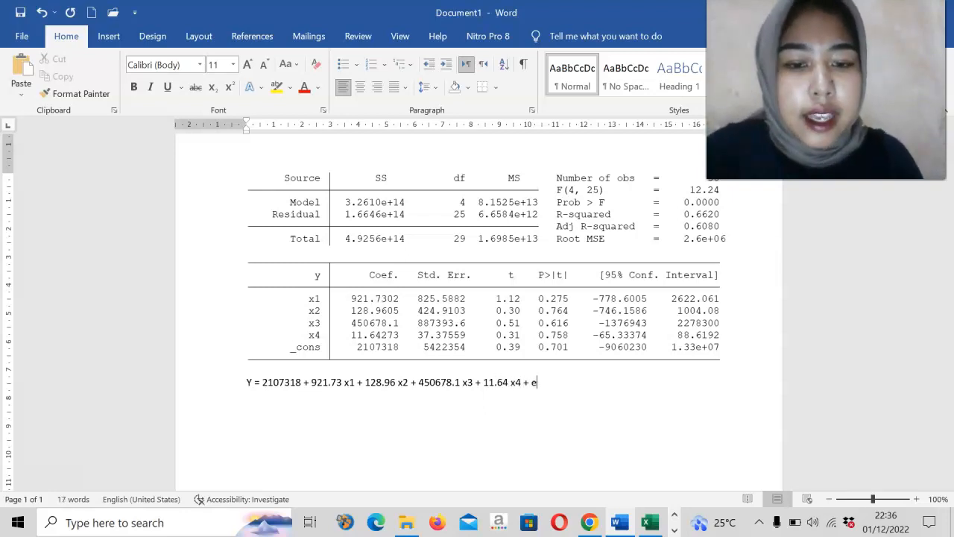
click(353, 381)
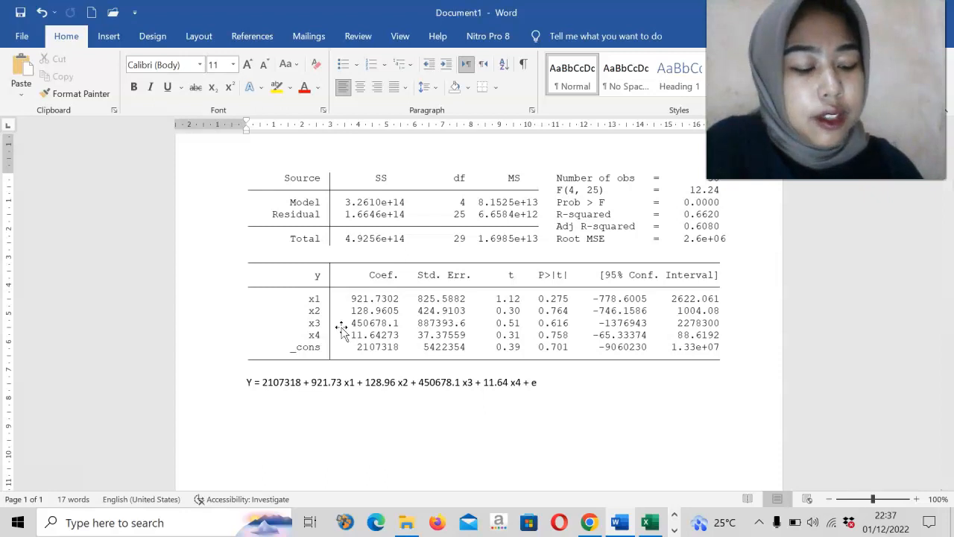
click(168, 450)
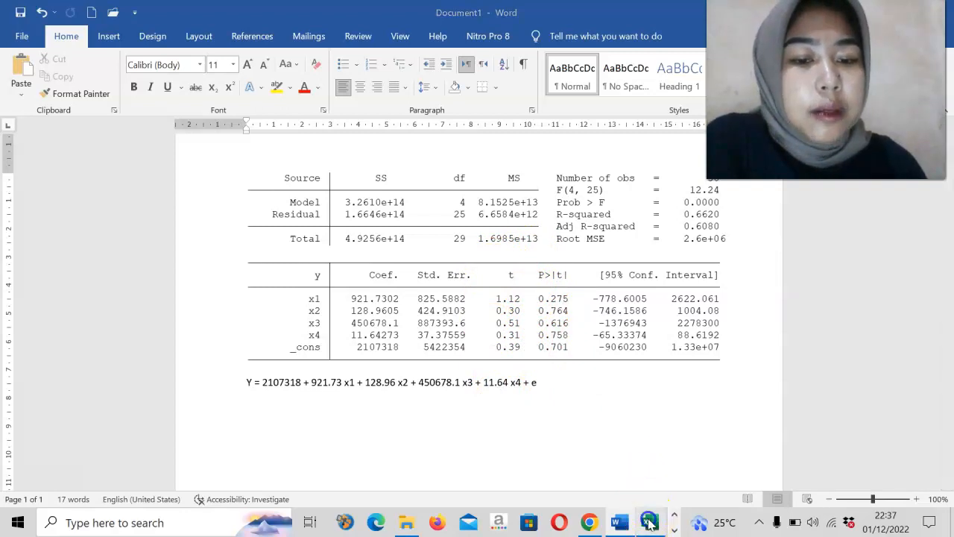
Switch to the Excel data workbook and begin a TINV formula in cell K3 with a probability of 0,05.
click(649, 523)
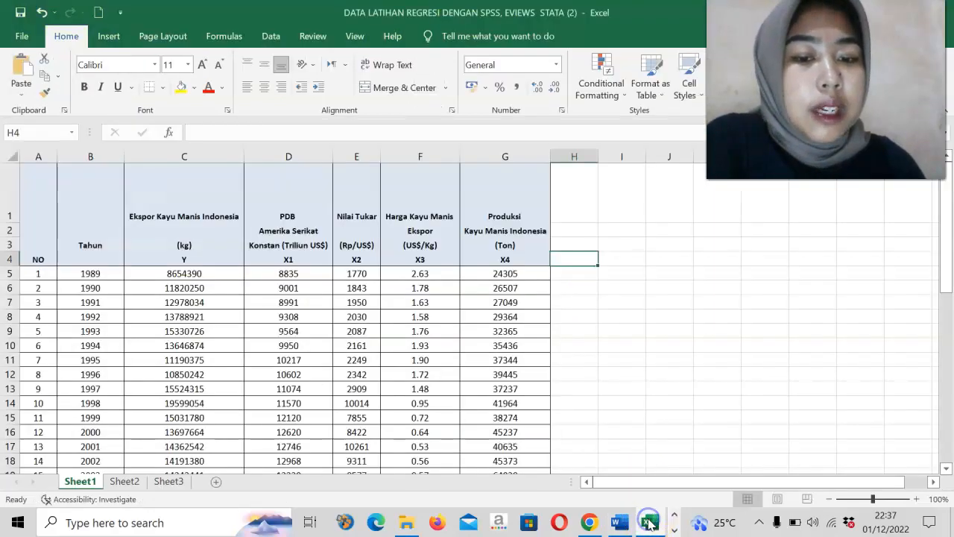
click(699, 245)
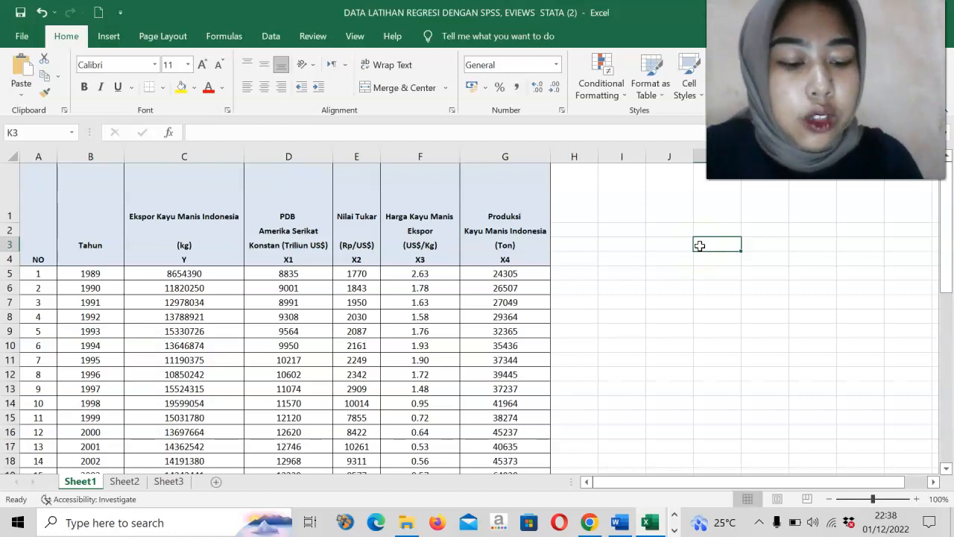
text(= )
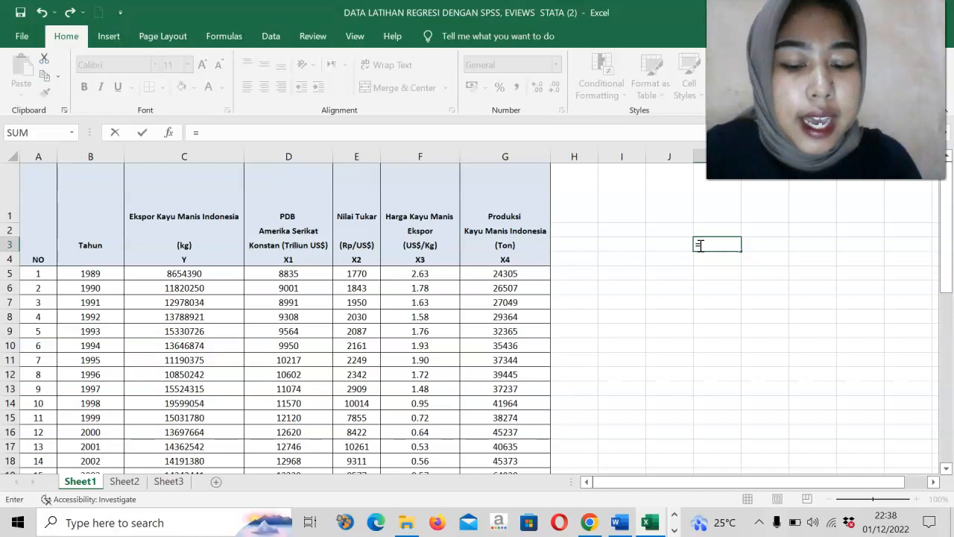
text(tin)
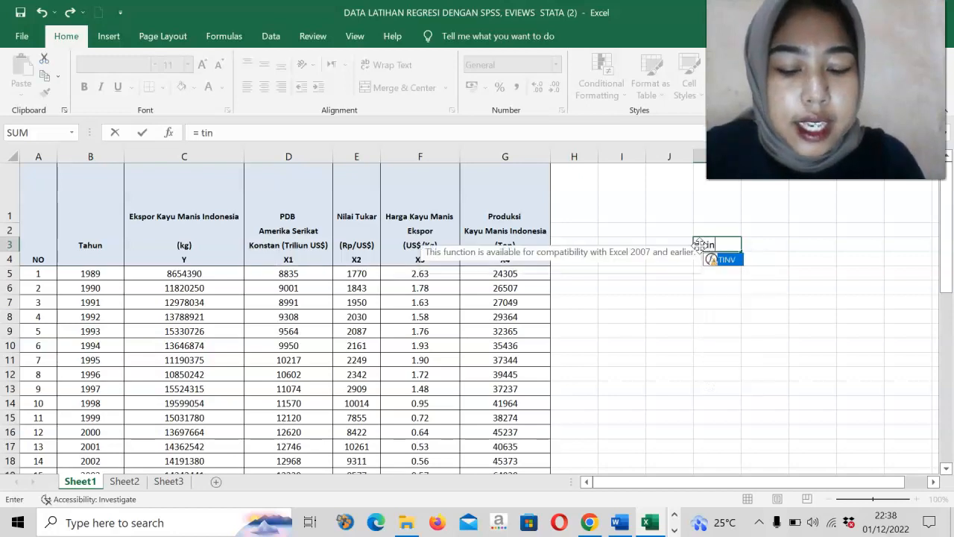
double_click(736, 259)
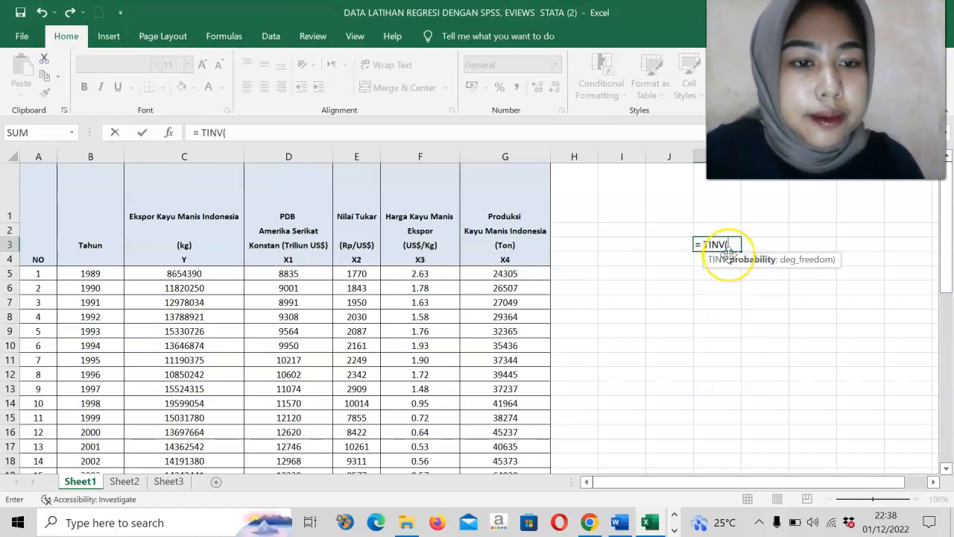
text(0)
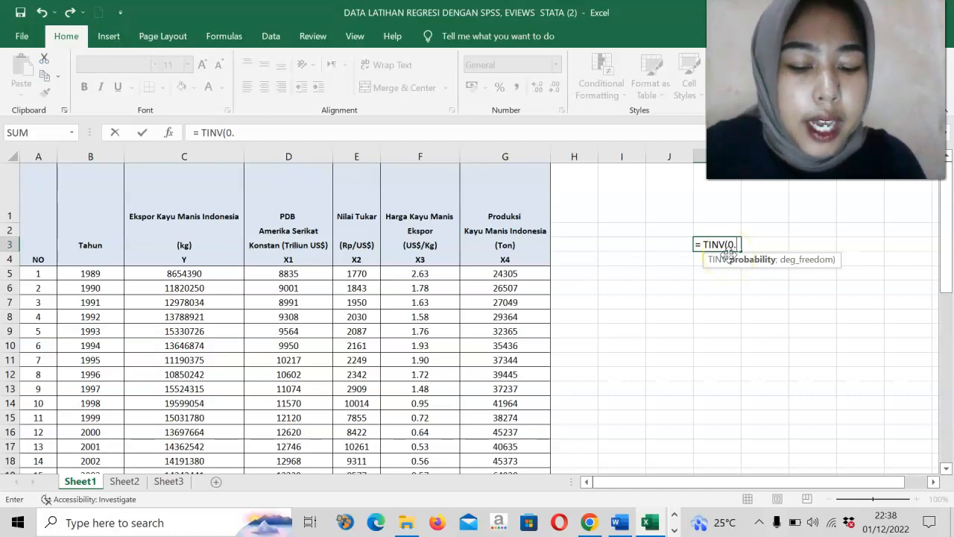
text(,0)
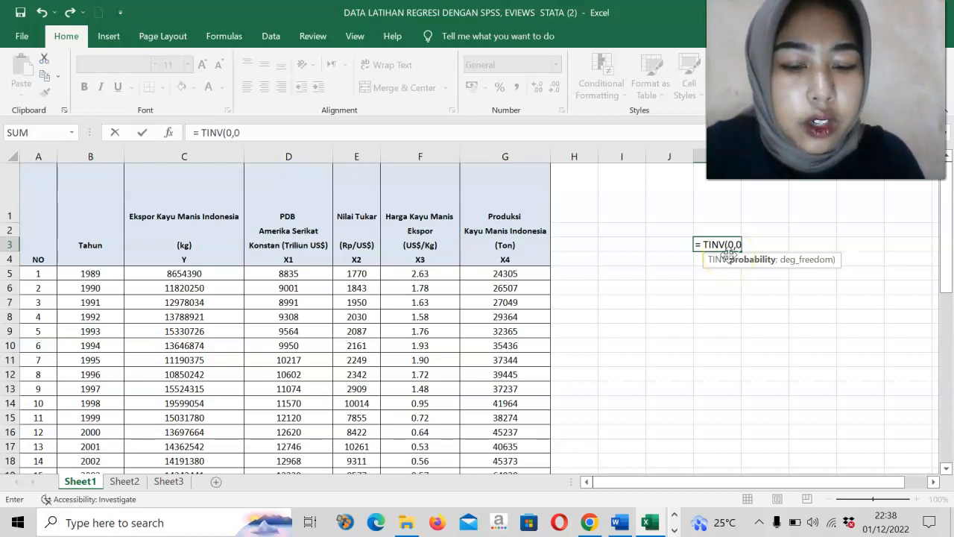
text(5;)
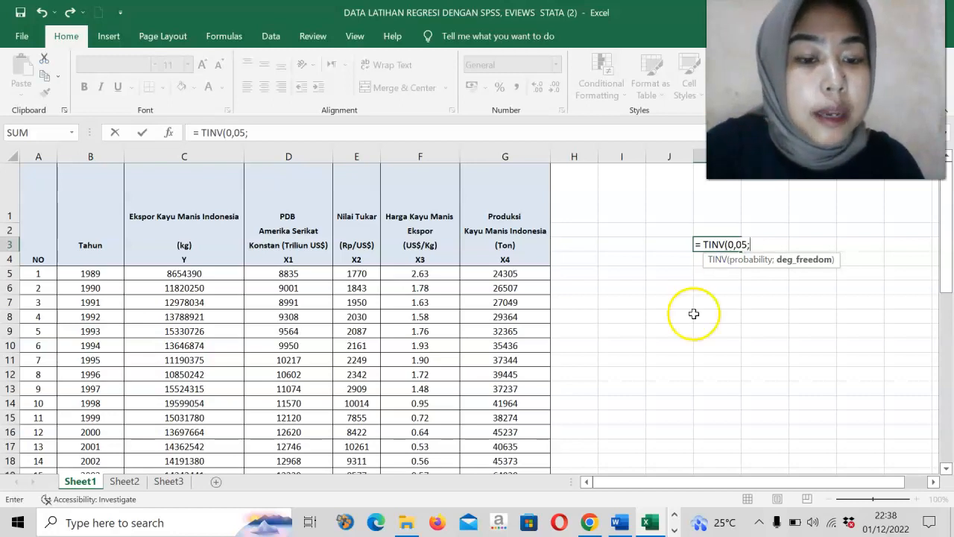
Check the number of observations in Stata's regression output and finish the TINV formula in Excel's K3 with 29 degrees of freedom.
click(675, 530)
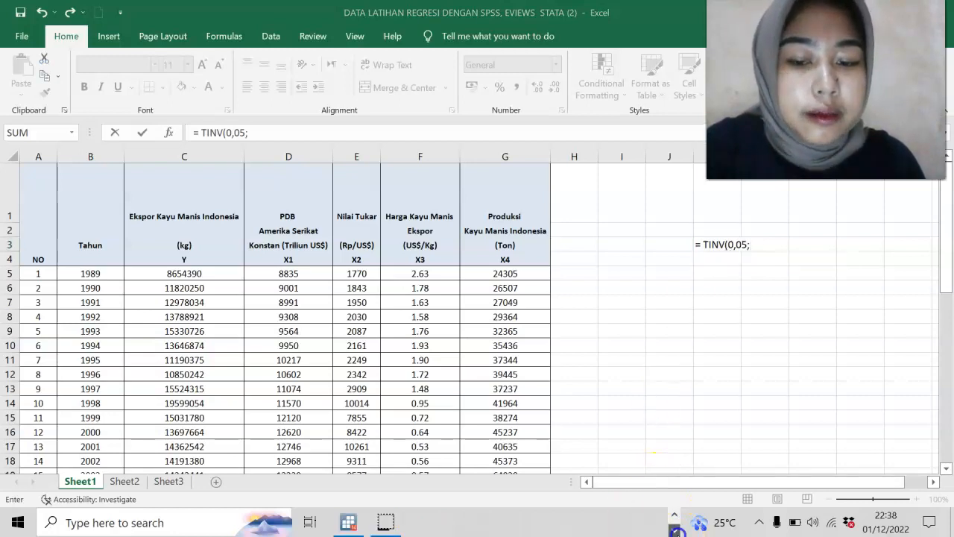
click(348, 521)
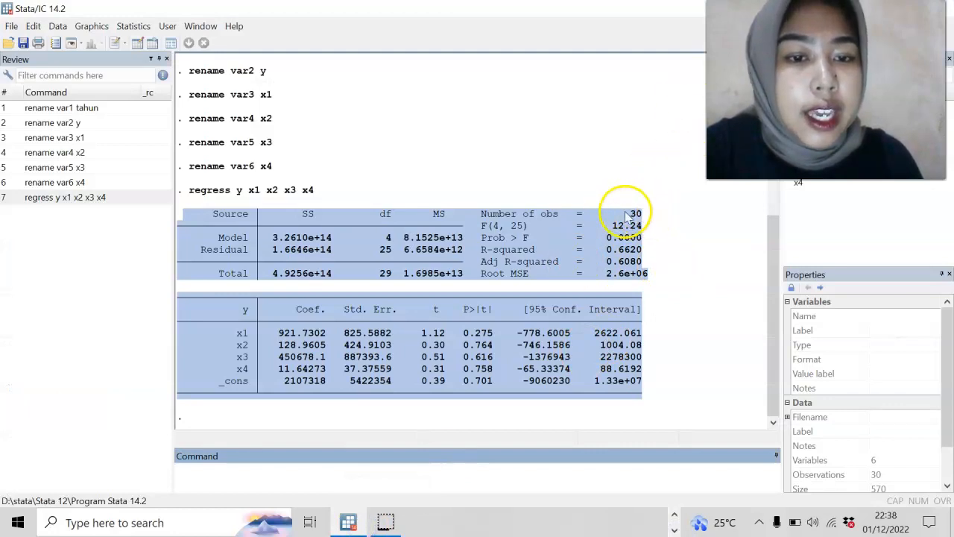
click(675, 515)
click(657, 520)
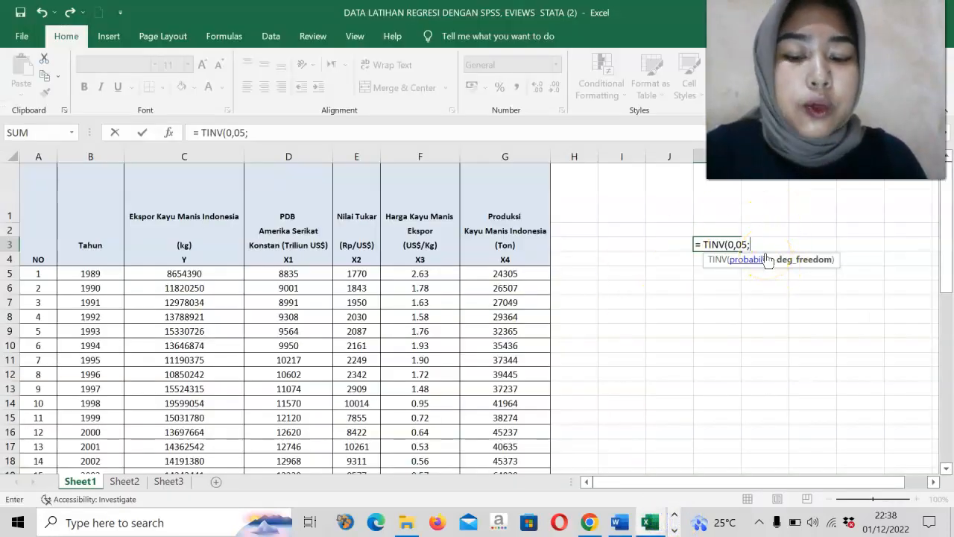
text(29)
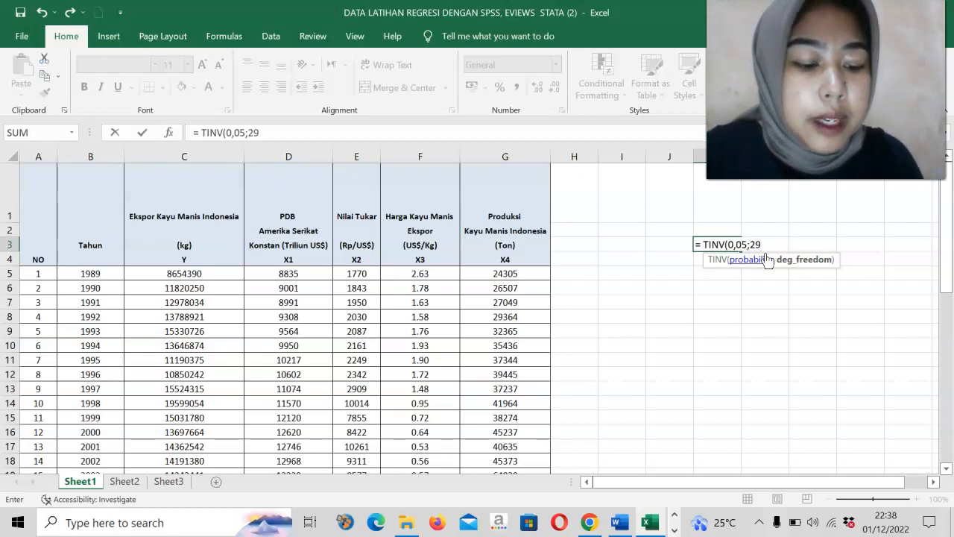
key(Return)
Copy the TINV result from K3 into the Word document, on a new line below the equation after "t-hitung +".
click(715, 248)
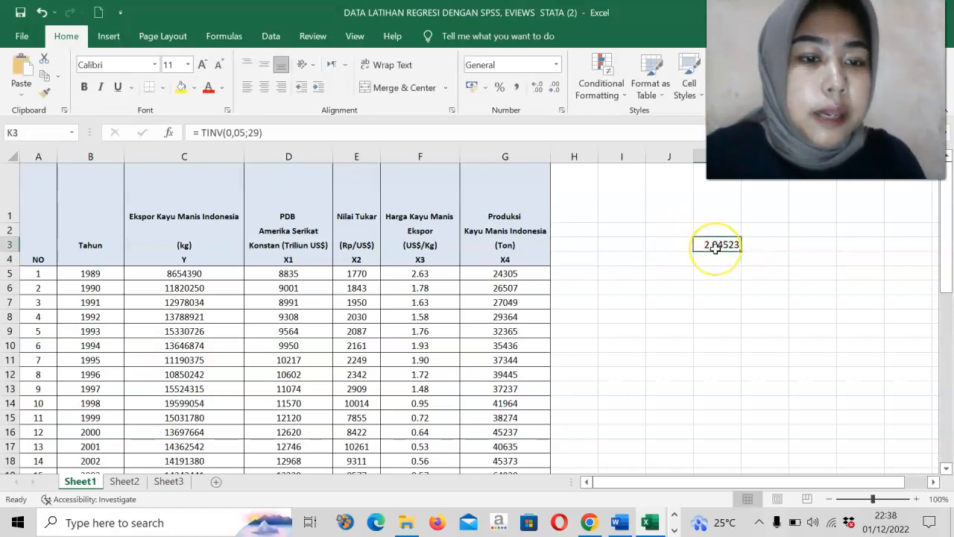
key(ctrl+c)
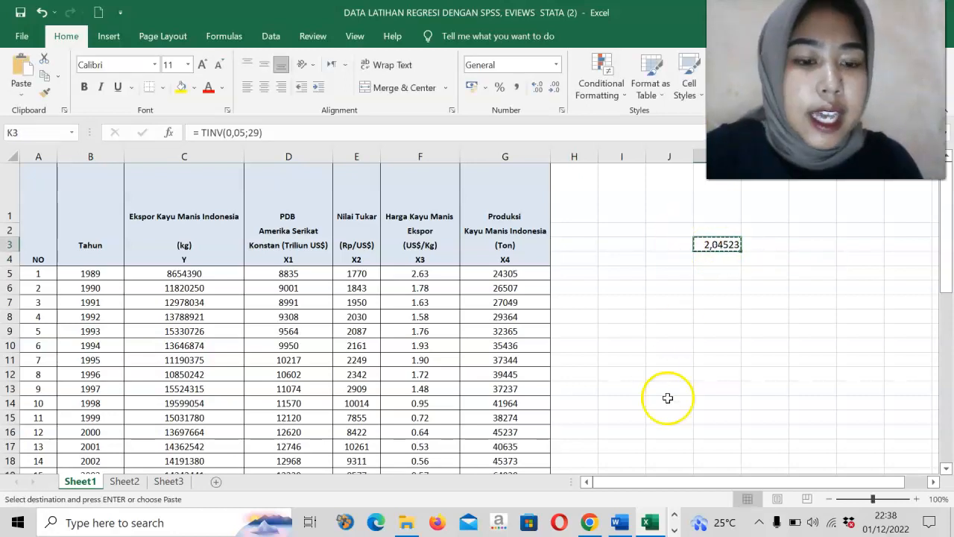
click(626, 521)
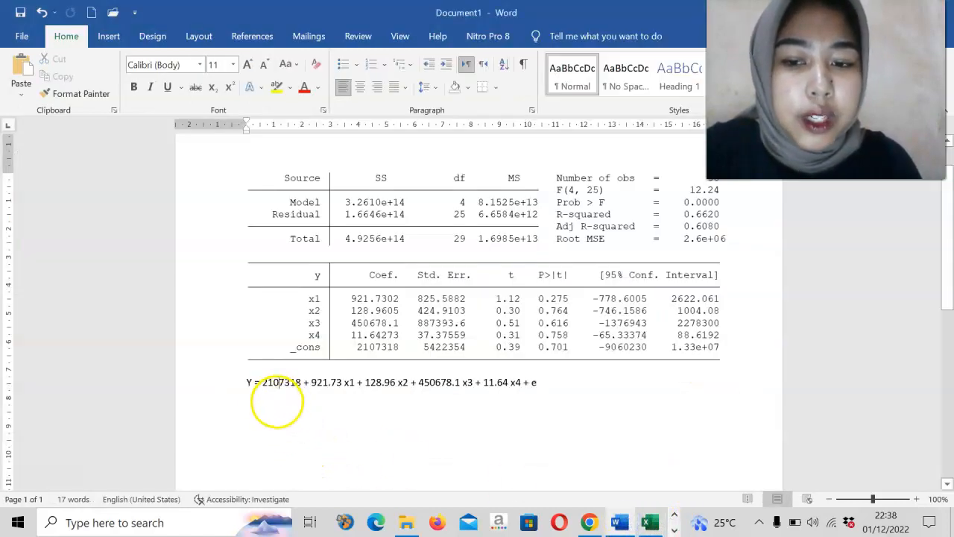
click(553, 387)
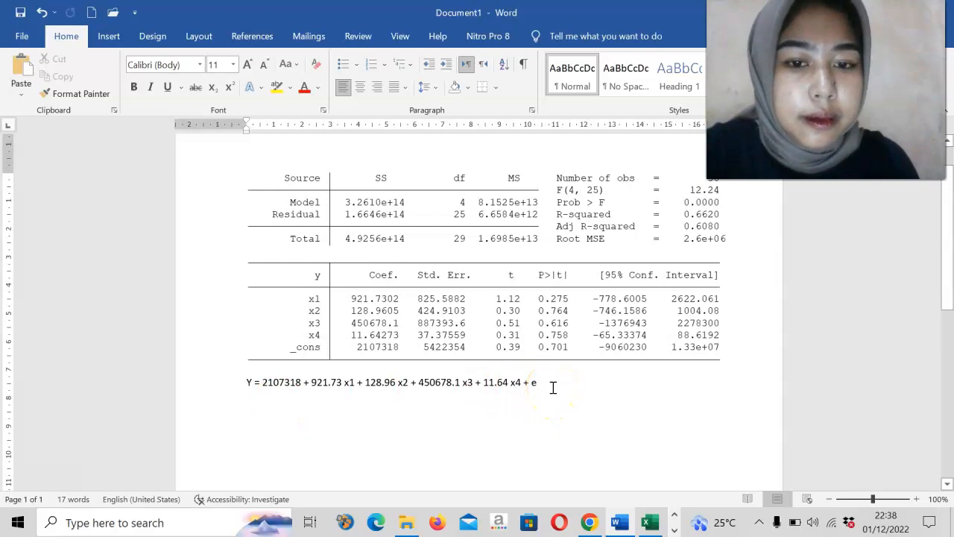
key(Return)
text(t-)
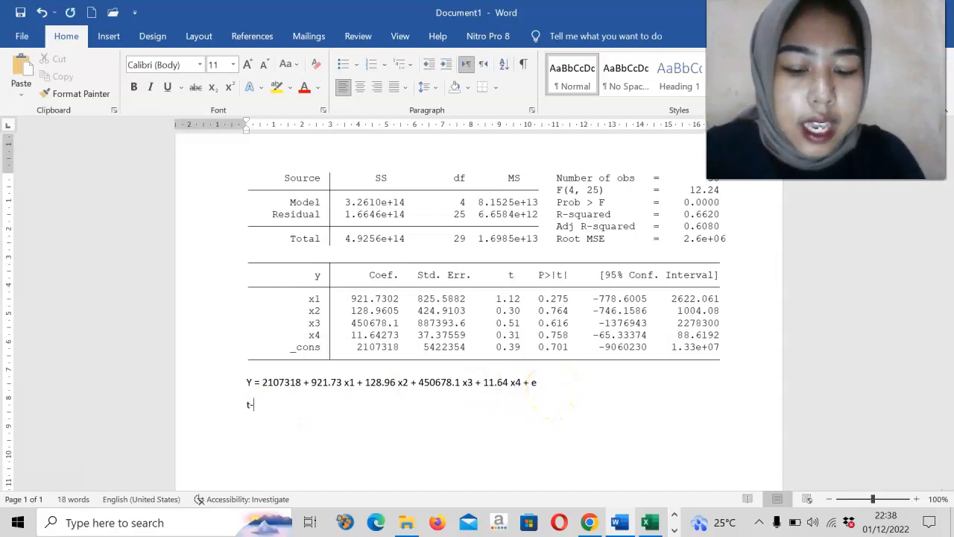
text(hitung +)
key(ctrl+v)
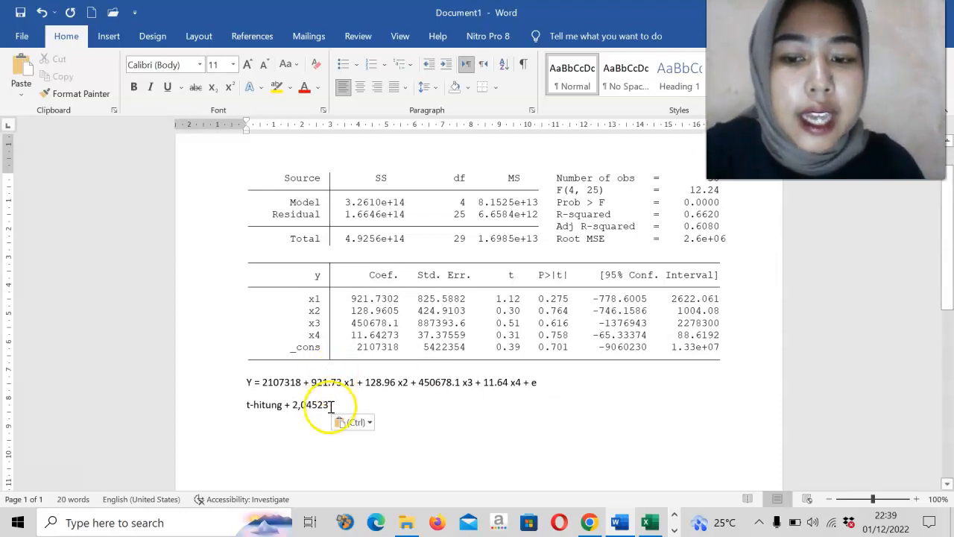
Replace the plus sign in the t-hitung line with an equals sign.
click(290, 404)
key(BackSpace)
text(=)
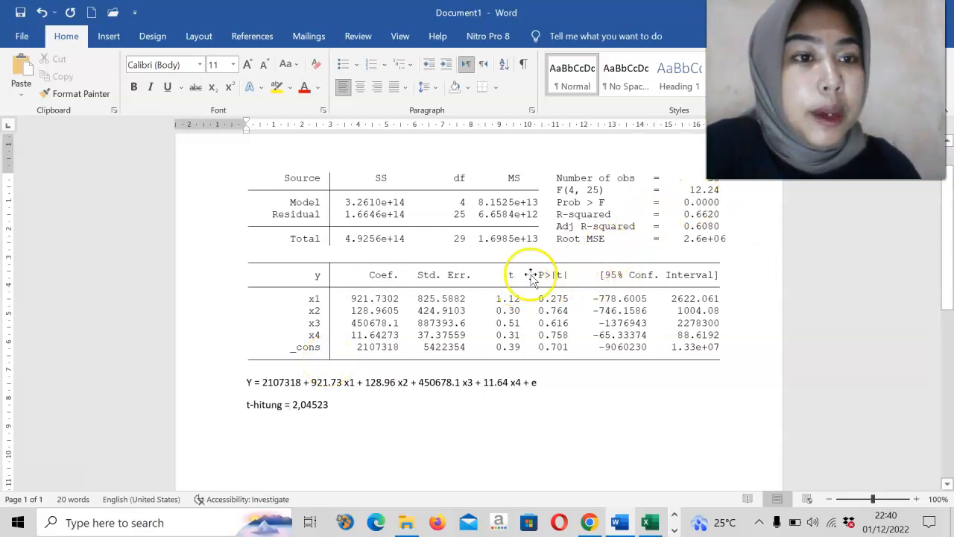
Switch to the Excel data workbook and enter an FINV formula in K5 with probability 0,05 and degrees of freedom 4 and 29.
click(646, 524)
click(725, 275)
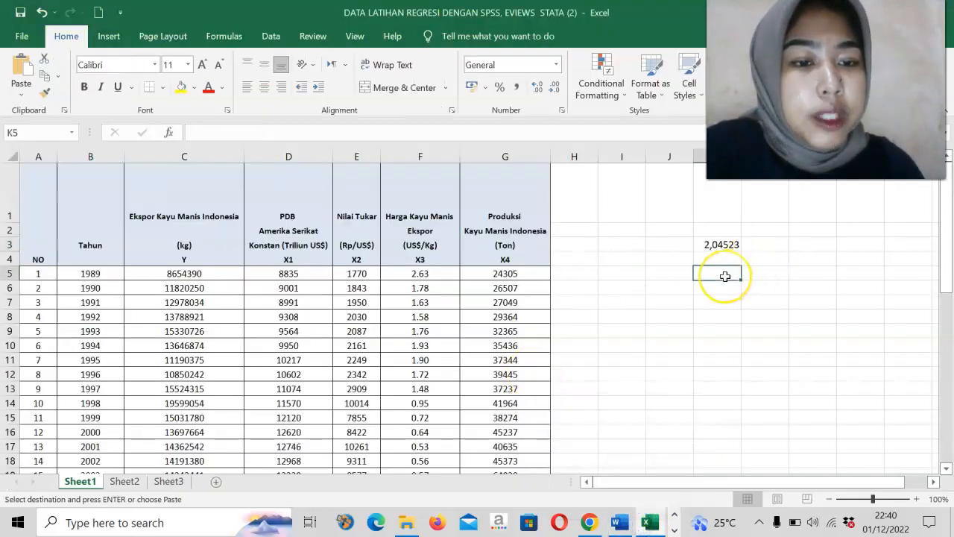
text(= fin)
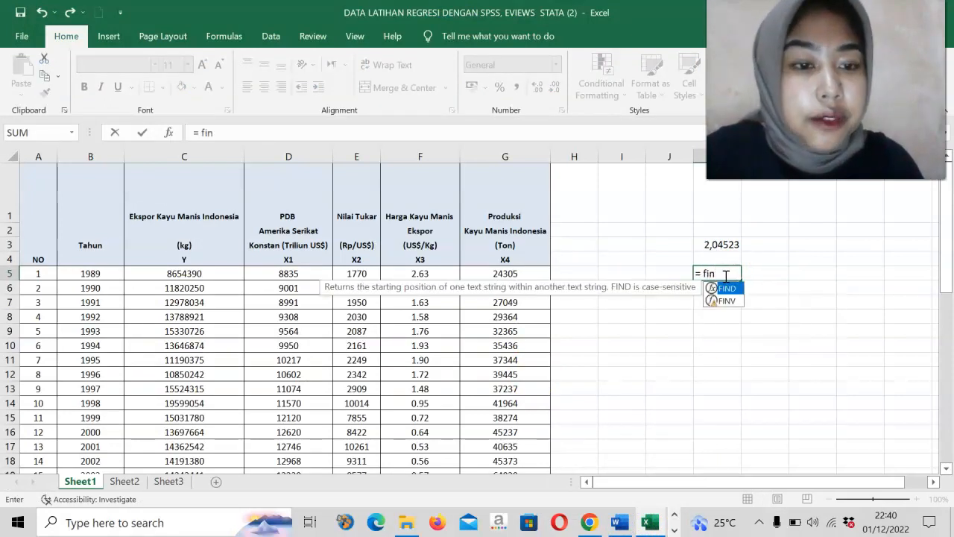
double_click(723, 301)
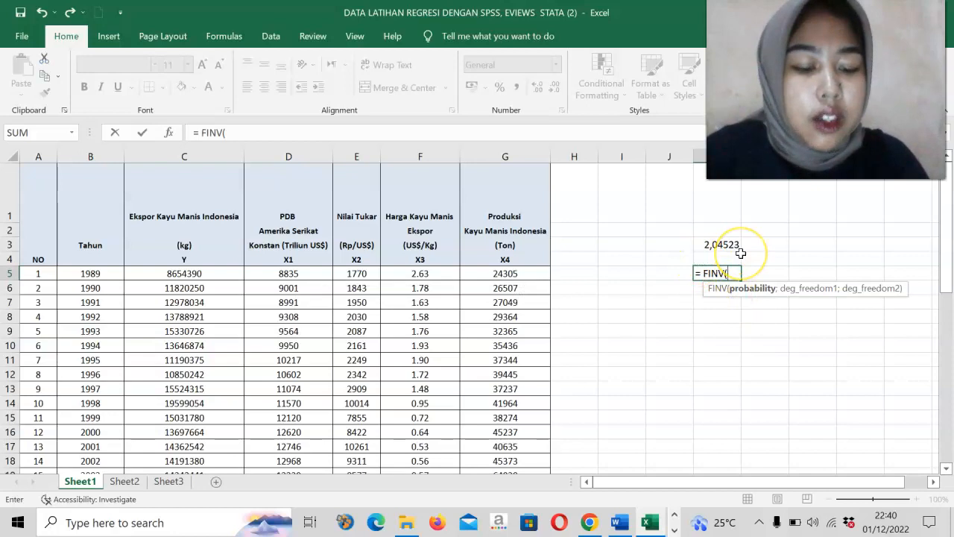
text(0,05)
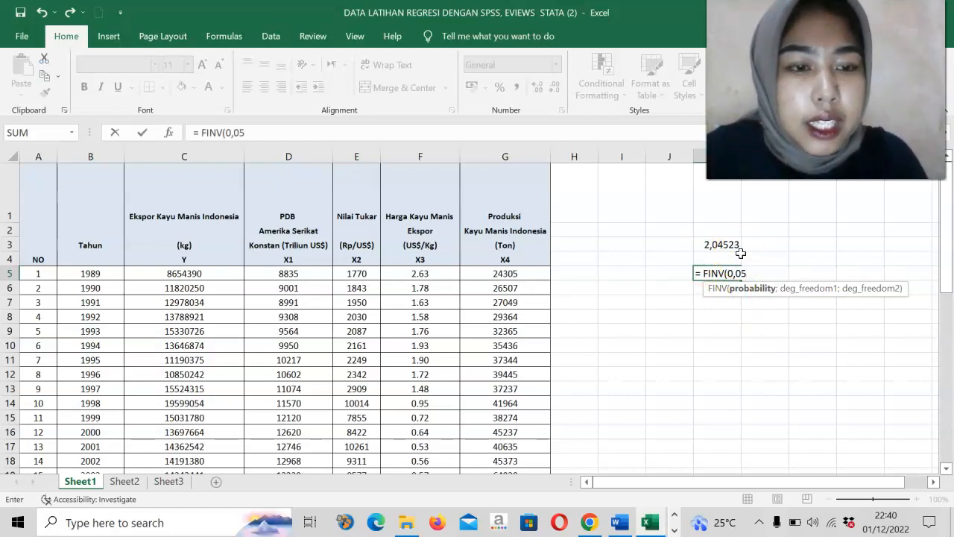
text(;4)
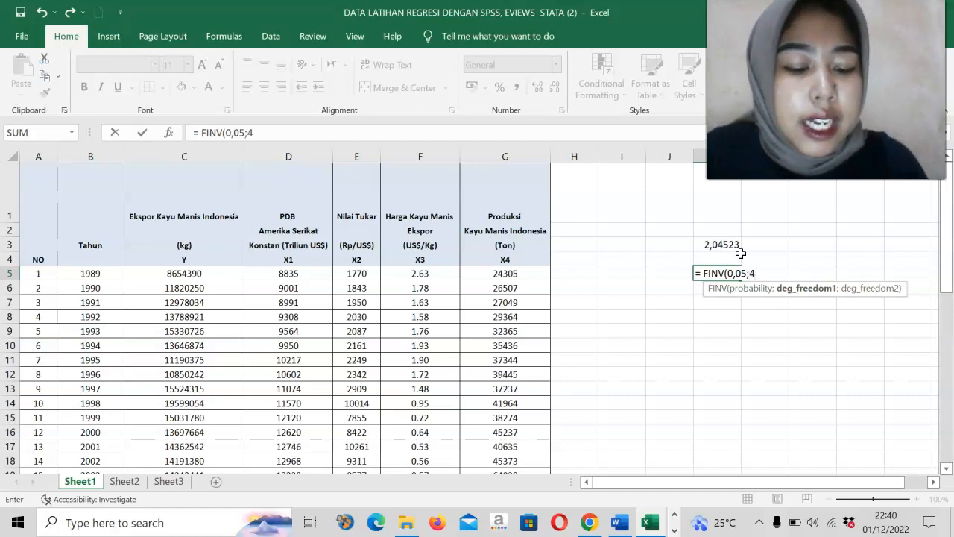
text(;)
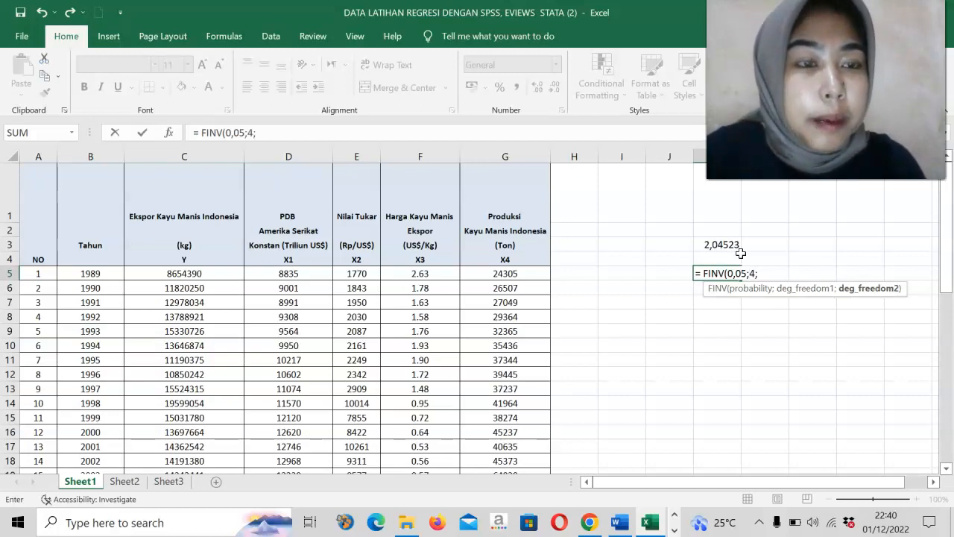
text(29)
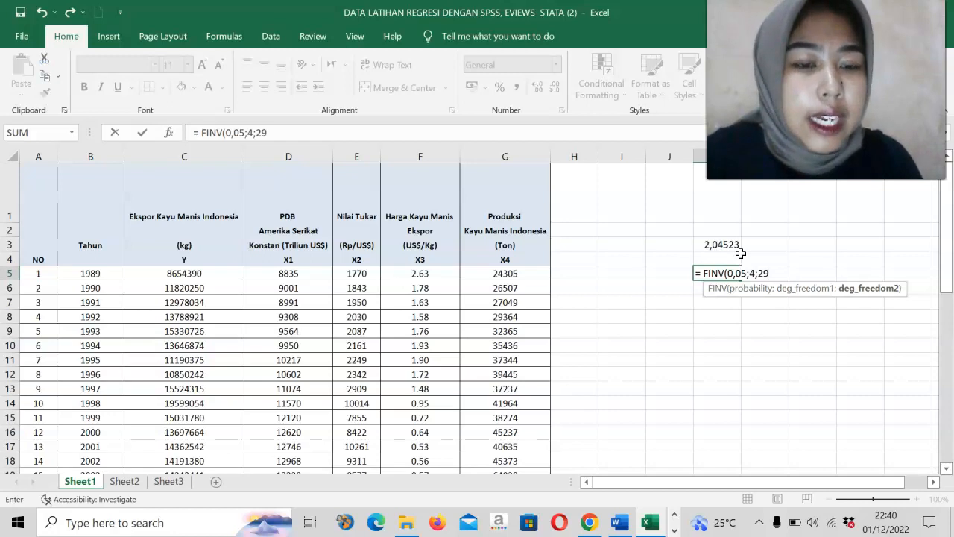
key(Return)
Copy the FINV result from K5 into the Word document, on a new line below the t-hitung line after "f-tabel =".
click(726, 274)
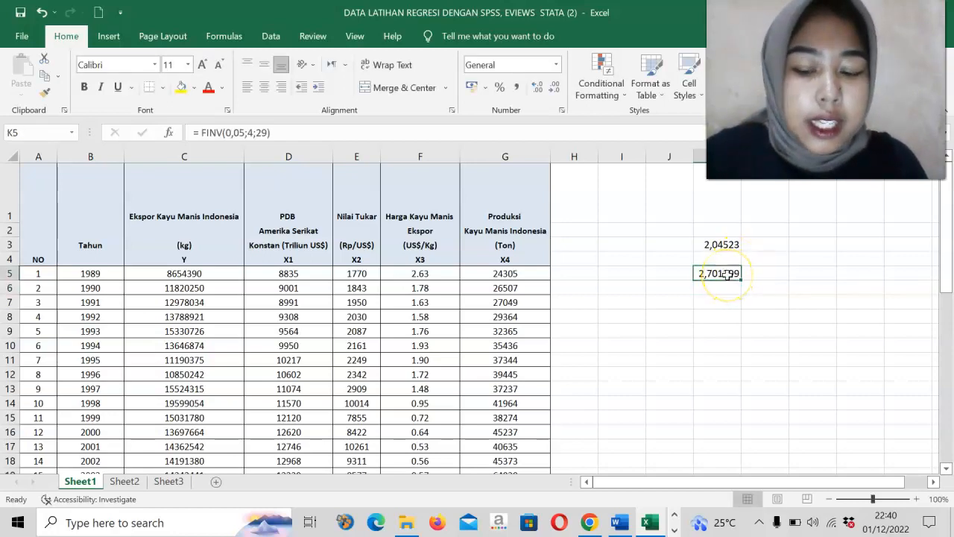
key(ctrl+c)
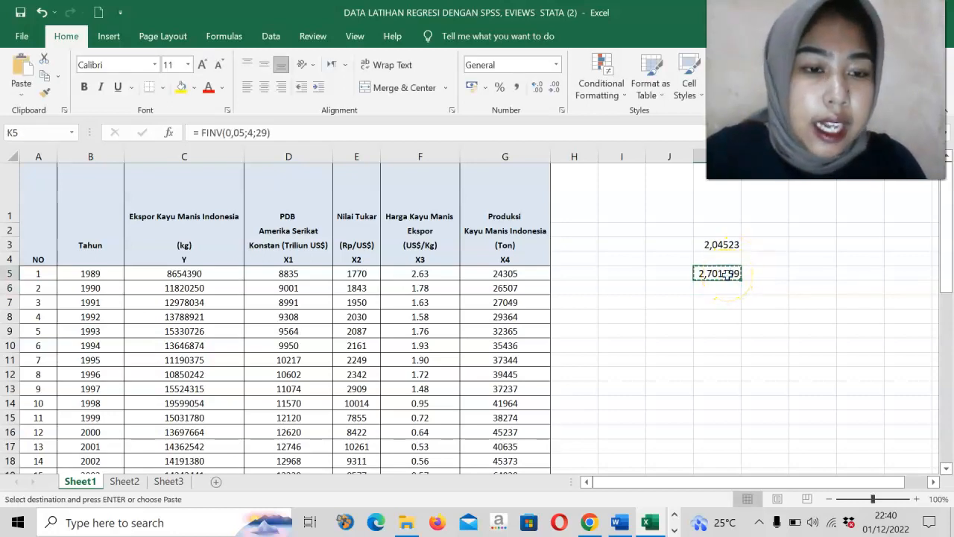
click(625, 523)
click(345, 406)
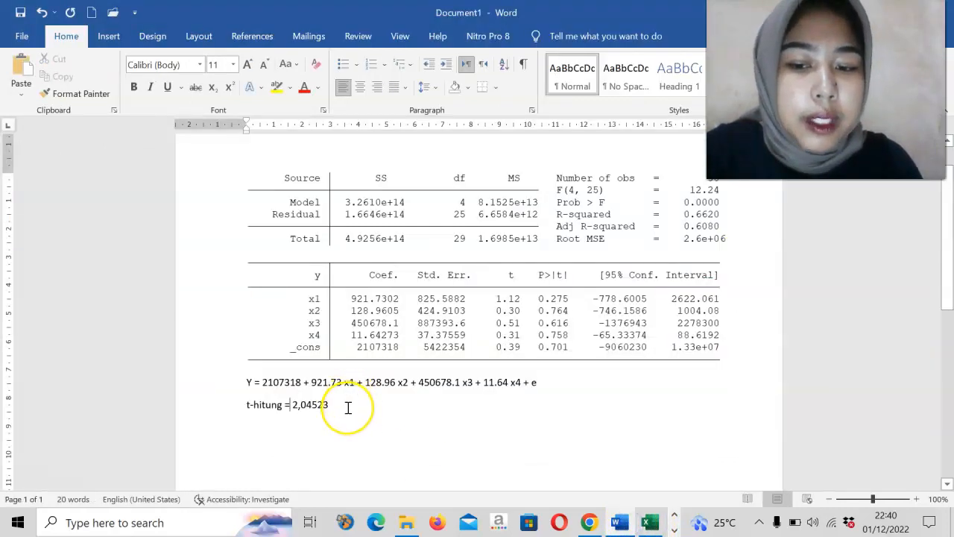
key(Return)
text(f)
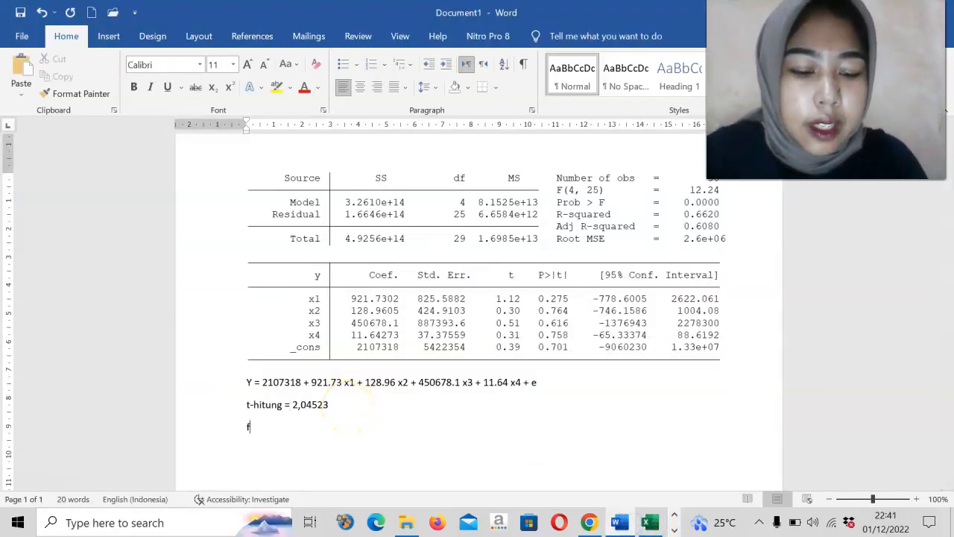
text(-tabel )
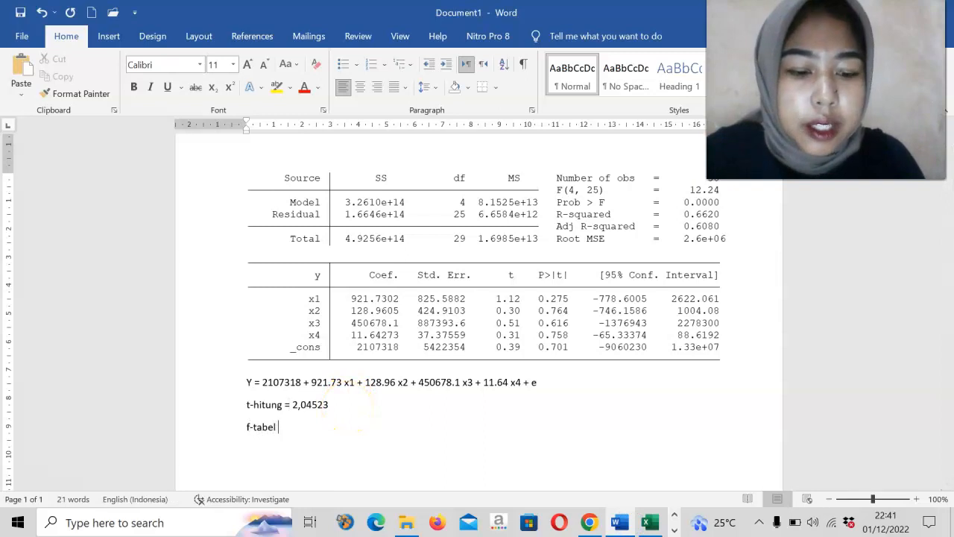
text(=)
key(ctrl+v)
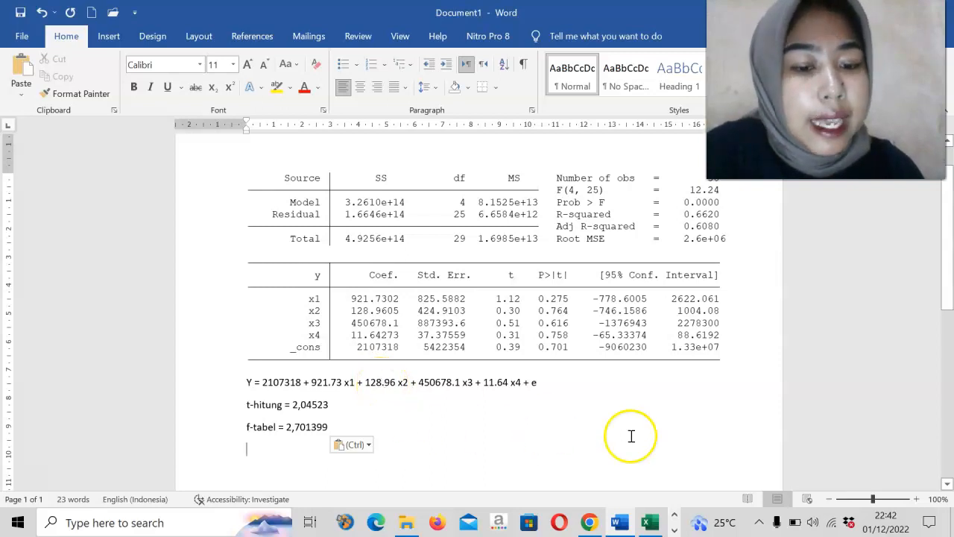
Switch back to the Excel workbook and enter a SUM formula in K7 calculating 11-60,80, accepting the suggested formula correction.
click(657, 519)
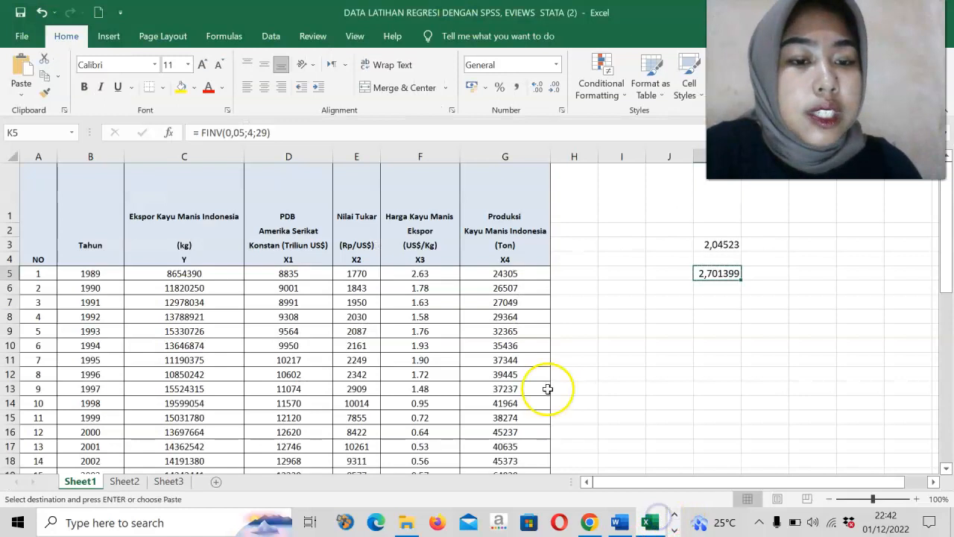
click(722, 304)
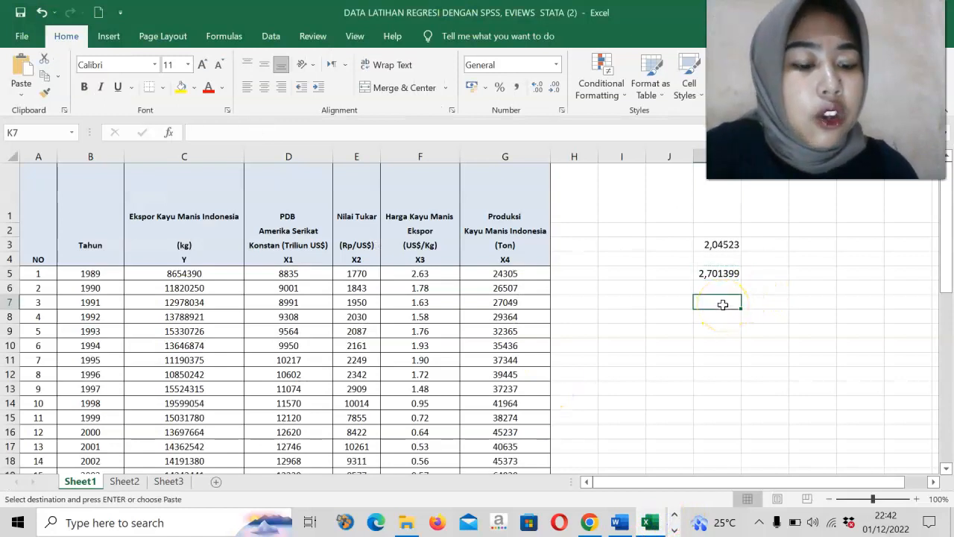
text(=)
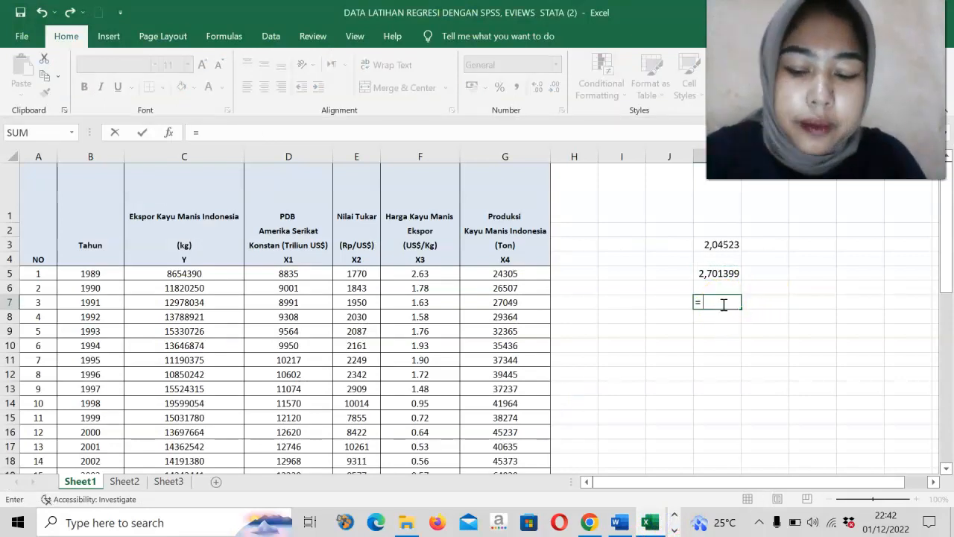
text( sum ()
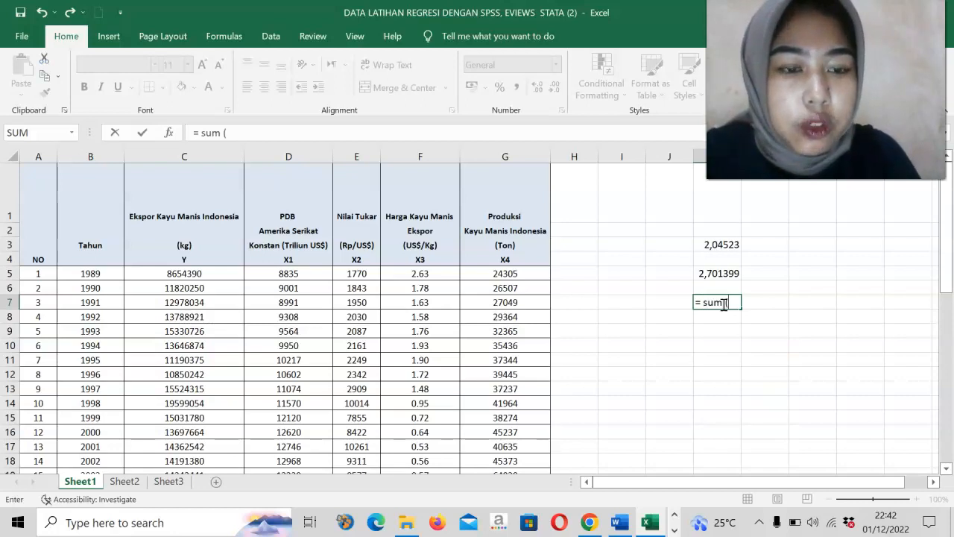
text(11)
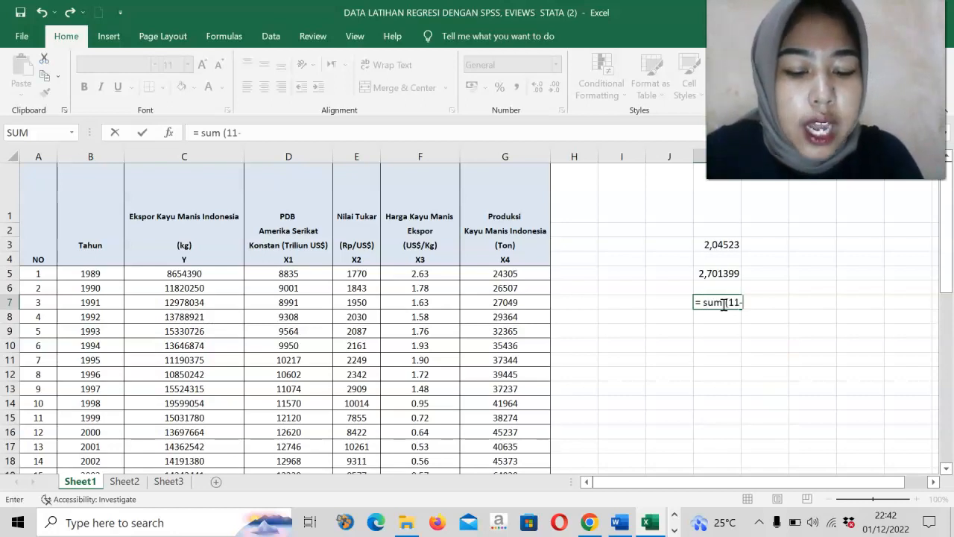
text(-60,80)
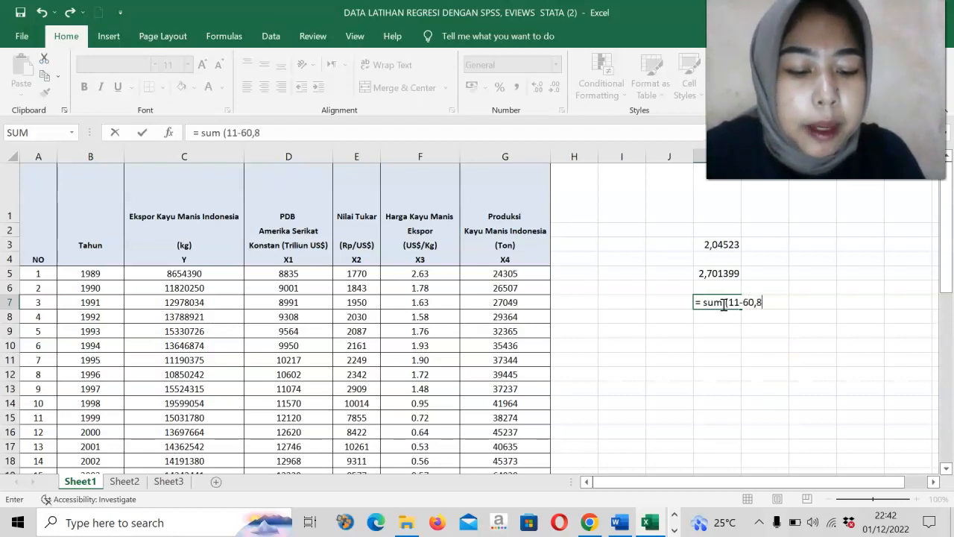
key(Return)
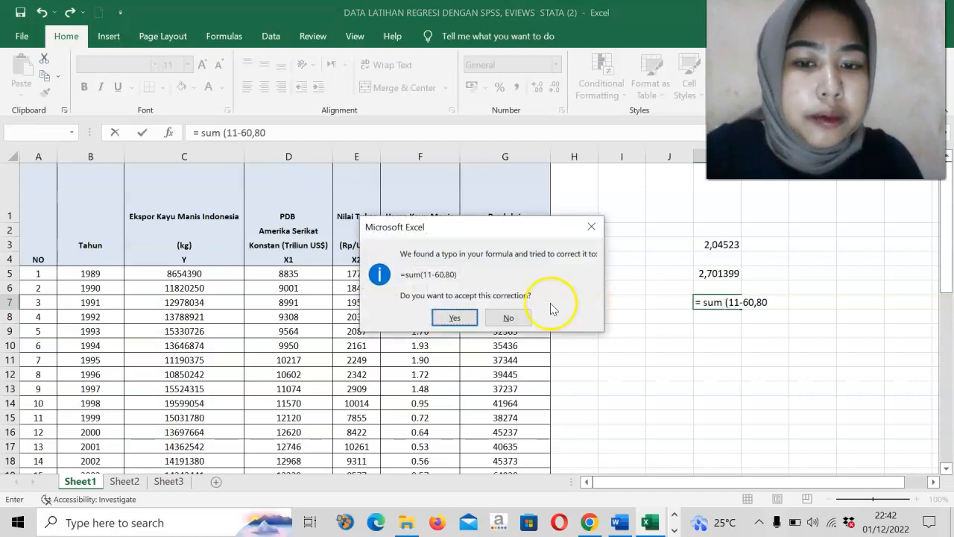
click(454, 317)
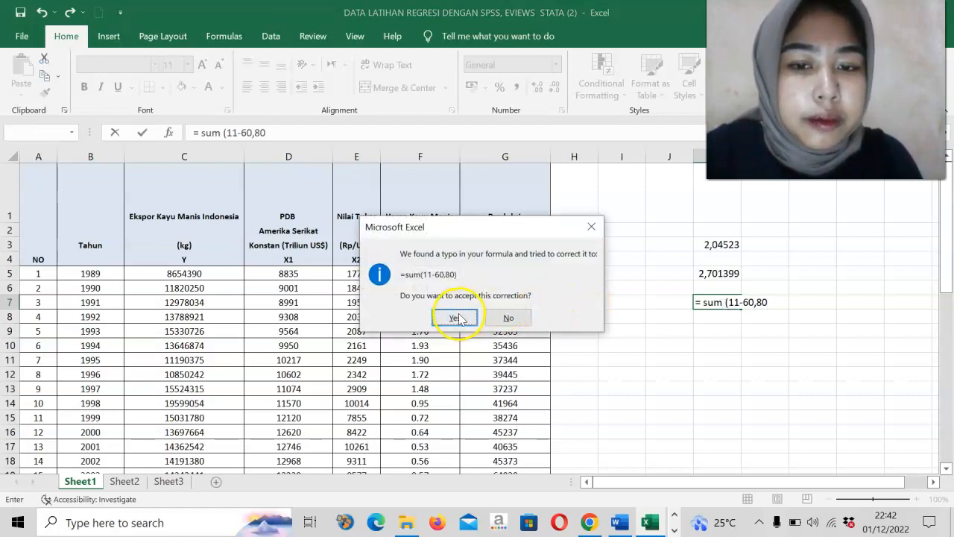
Correct the first number in K7's SUM formula to 100 so that it reads =SUM(100-60,8).
click(730, 302)
double_click(727, 301)
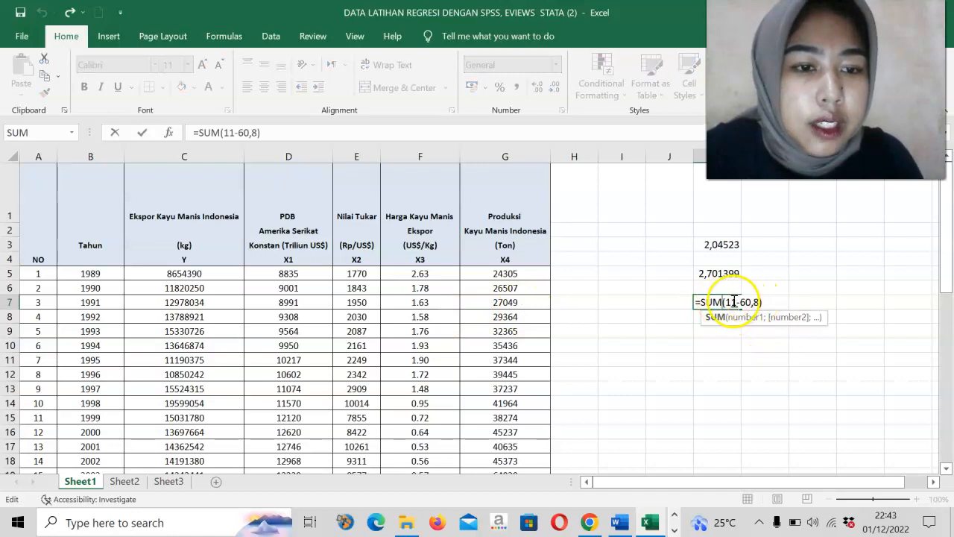
click(735, 302)
key(BackSpace)
text(00)
key(Return)
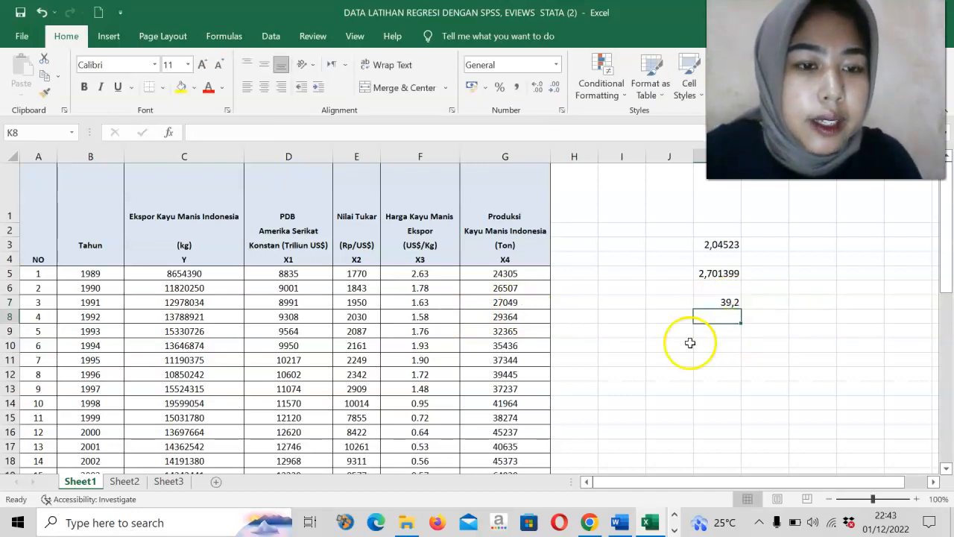
Copy the K7 result into the Word document, on the line below f-tabel after "standar error =".
click(721, 304)
key(ctrl+c)
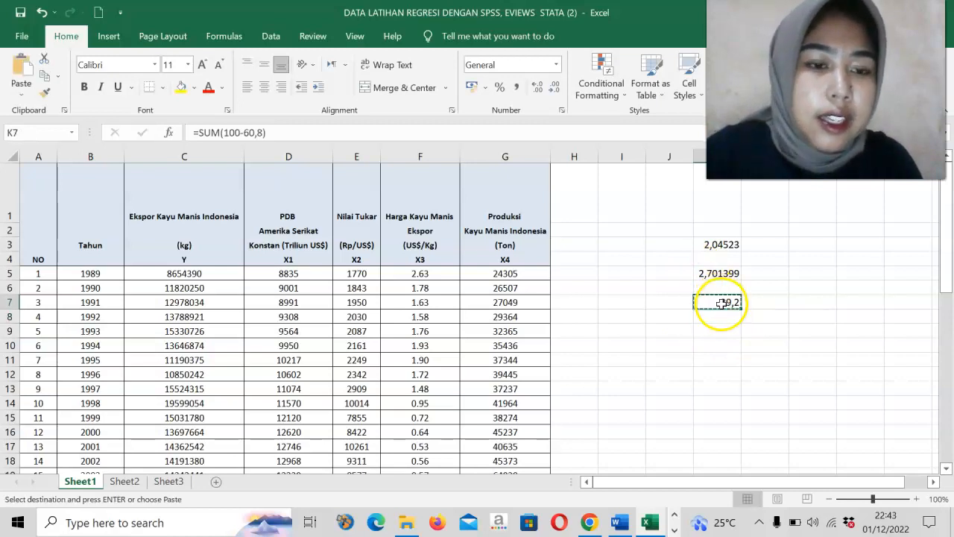
click(619, 521)
click(286, 439)
text(standar )
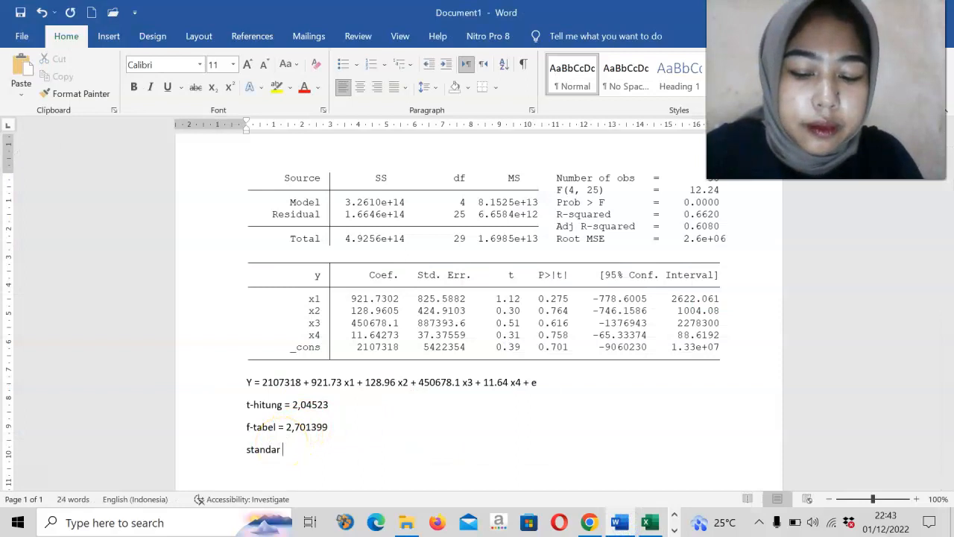
text(error =)
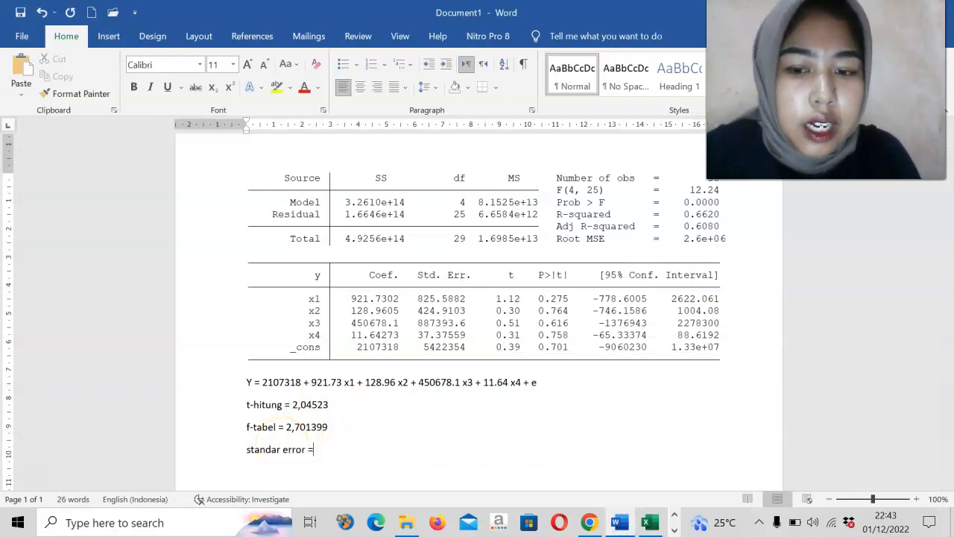
key(ctrl+v)
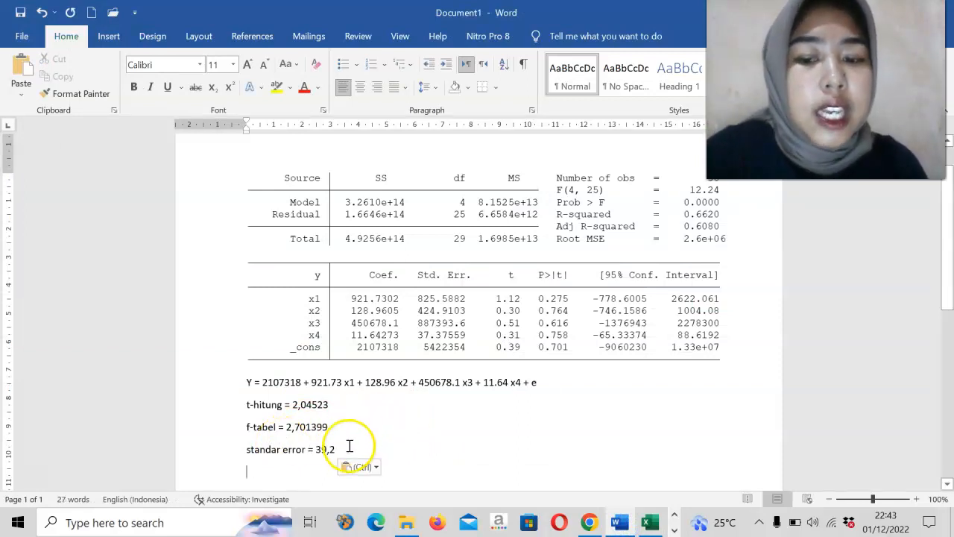
Append "% => selain dari x1 x2x x3 x4" to the standar error line after the pasted value.
click(346, 447)
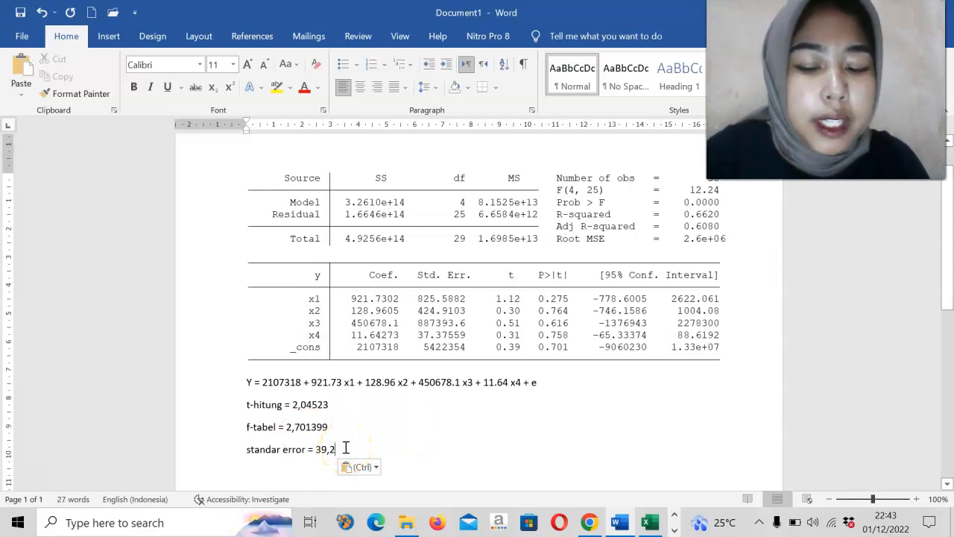
text(%)
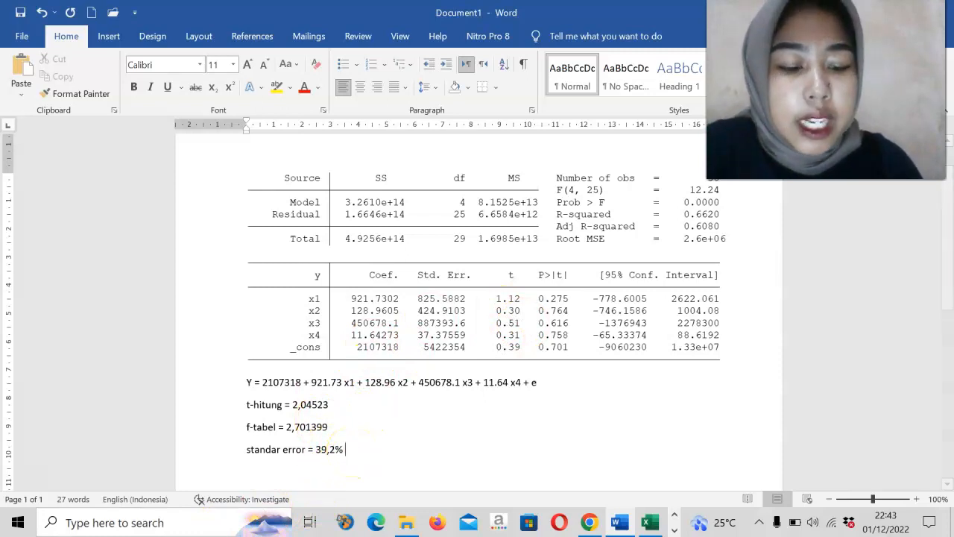
text(=)
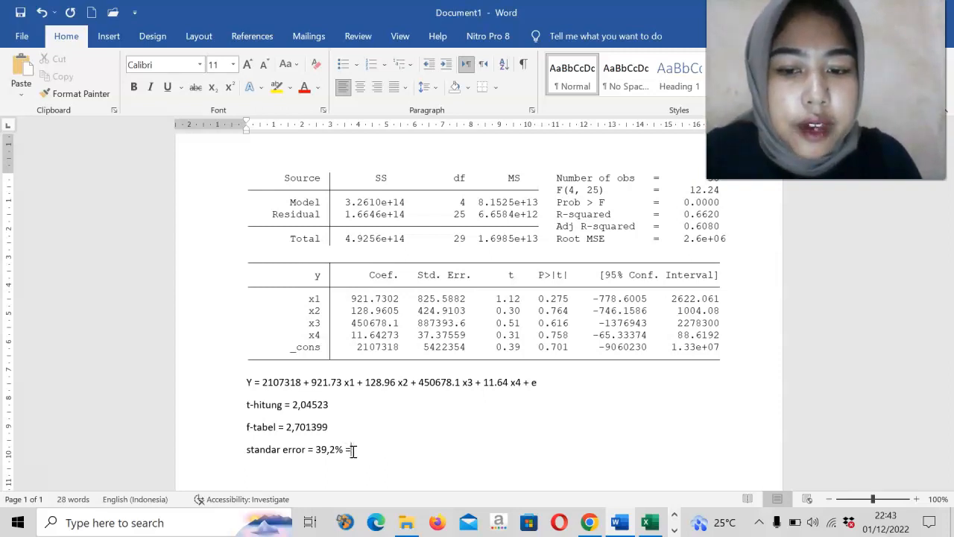
text(> sel)
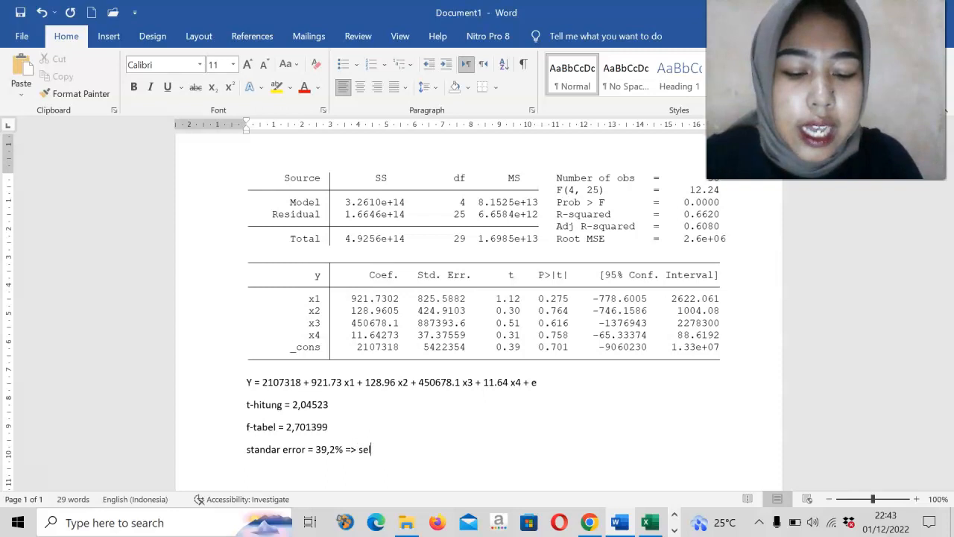
text(ain dari x)
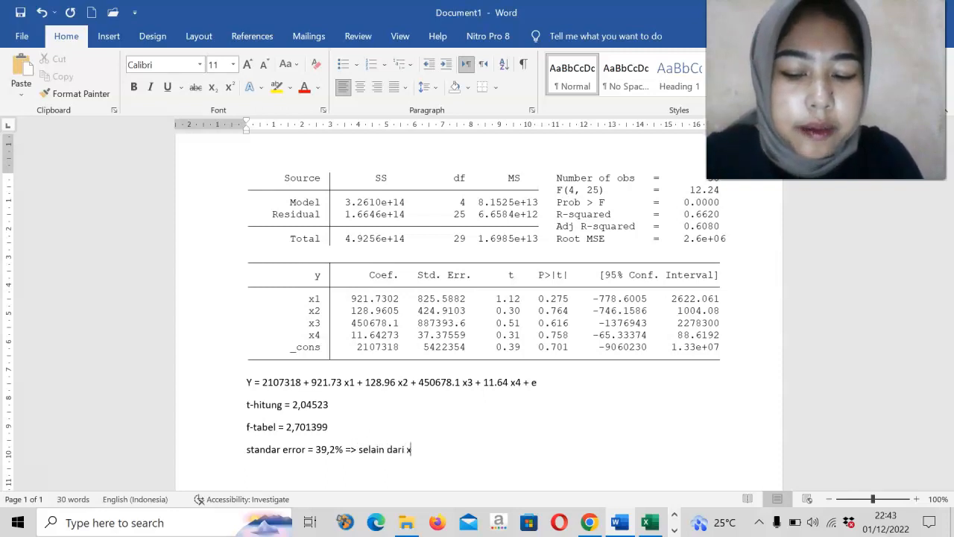
text(1 x2x x)
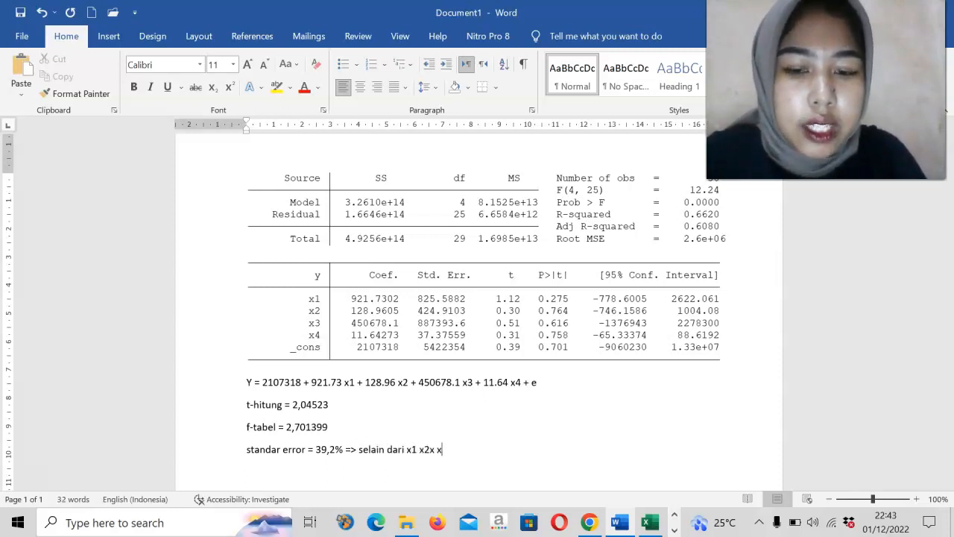
text(3 x4)
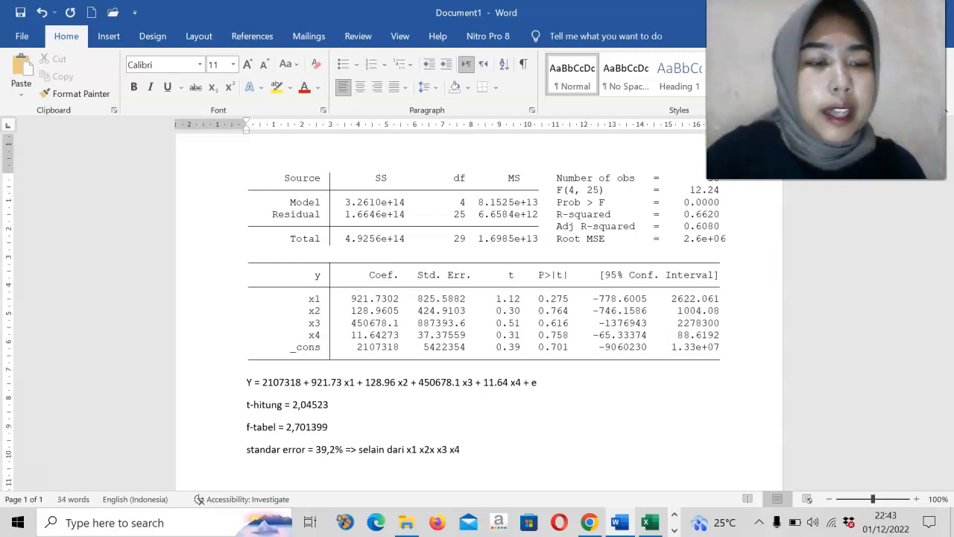